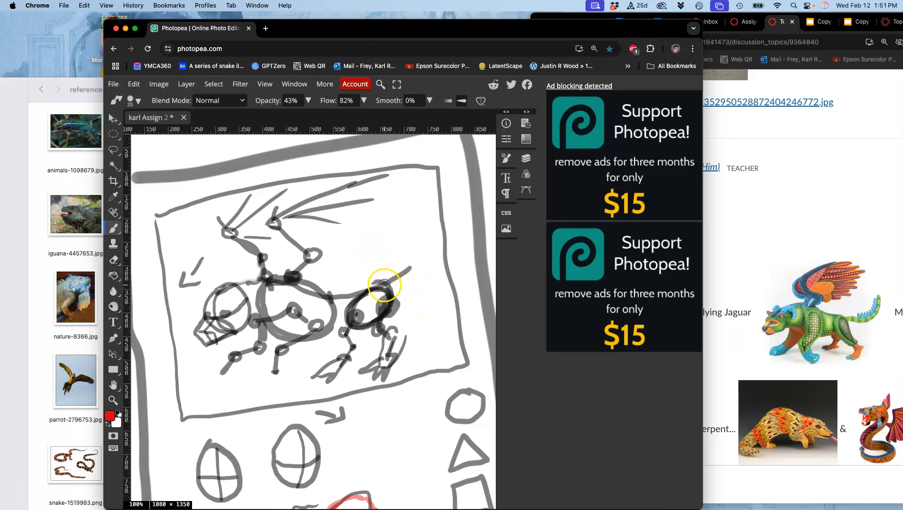
# Paint a curved red snake tail rising from the creature's rump and label it "snake" with a short pointer line
pyautogui.moveTo(388, 283)
pyautogui.mouseDown()
pyautogui.moveTo(419, 265)
pyautogui.moveTo(407, 224)
pyautogui.moveTo(435, 201)
pyautogui.mouseUp()
pyautogui.moveTo(432, 251)
pyautogui.mouseDown()
pyautogui.moveTo(427, 277)
pyautogui.moveTo(391, 293)
pyautogui.mouseUp()
pyautogui.moveTo(372, 245)
pyautogui.mouseDown()
pyautogui.moveTo(389, 258)
pyautogui.moveTo(376, 221)
pyautogui.moveTo(396, 213)
pyautogui.mouseUp()
# Write red labels with pointer marks for the creature's parts: "parrot" wings, "pangolin" body, "chicken" hind legs and "Jaguar" head
pyautogui.moveTo(204, 221); pyautogui.dragTo(201, 225)
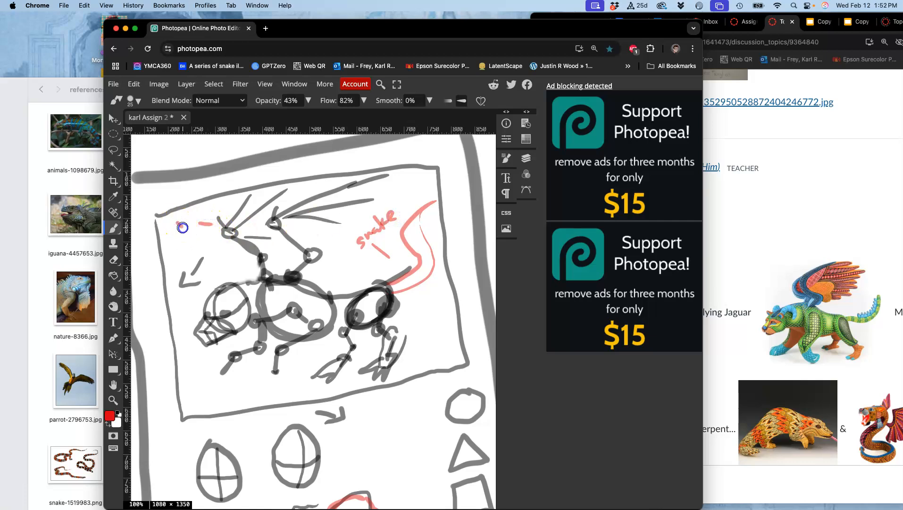
pyautogui.moveTo(213, 189); pyautogui.dragTo(215, 185)
pyautogui.moveTo(299, 390)
pyautogui.mouseDown()
pyautogui.moveTo(310, 349)
pyautogui.moveTo(313, 359)
pyautogui.mouseUp()
pyautogui.moveTo(281, 403)
pyautogui.mouseDown()
pyautogui.moveTo(276, 392)
pyautogui.moveTo(345, 397)
pyautogui.mouseUp()
pyautogui.moveTo(430, 332)
pyautogui.mouseDown()
pyautogui.moveTo(416, 331)
pyautogui.moveTo(420, 340)
pyautogui.moveTo(477, 329)
pyautogui.mouseUp()
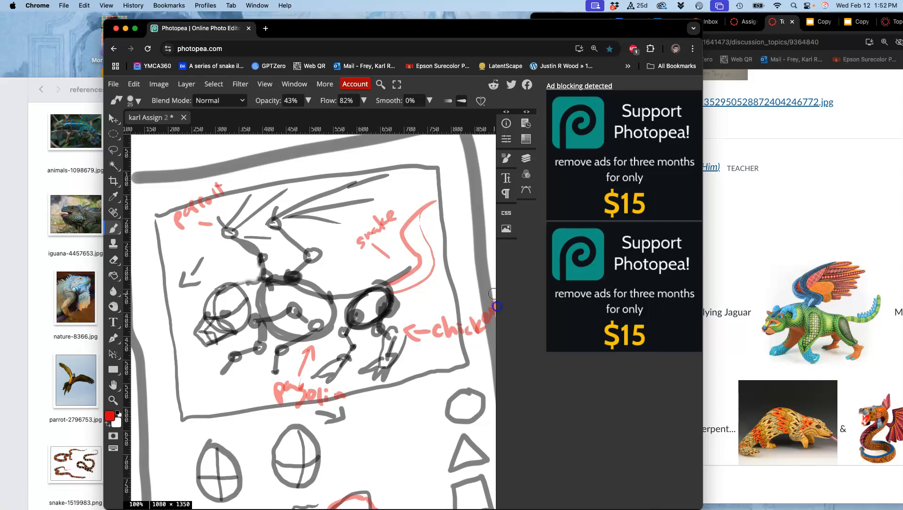
pyautogui.moveTo(204, 356); pyautogui.dragTo(192, 378)
pyautogui.moveTo(195, 360); pyautogui.dragTo(204, 368)
pyautogui.moveTo(169, 403)
pyautogui.mouseDown()
pyautogui.moveTo(178, 391)
pyautogui.moveTo(202, 404)
pyautogui.mouseUp()
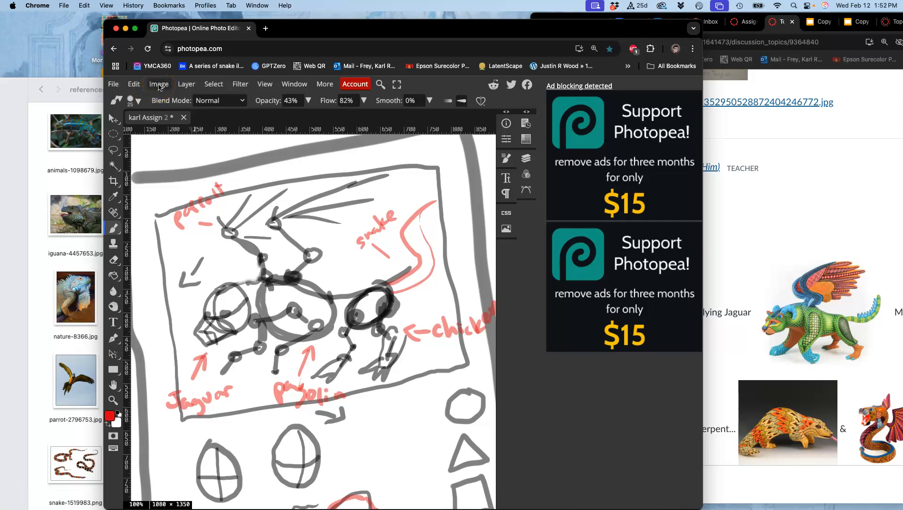
# Export the labelled flying jaguar sketch as a JPG and dismiss the ad-blocker notice
pyautogui.press('super+minus')
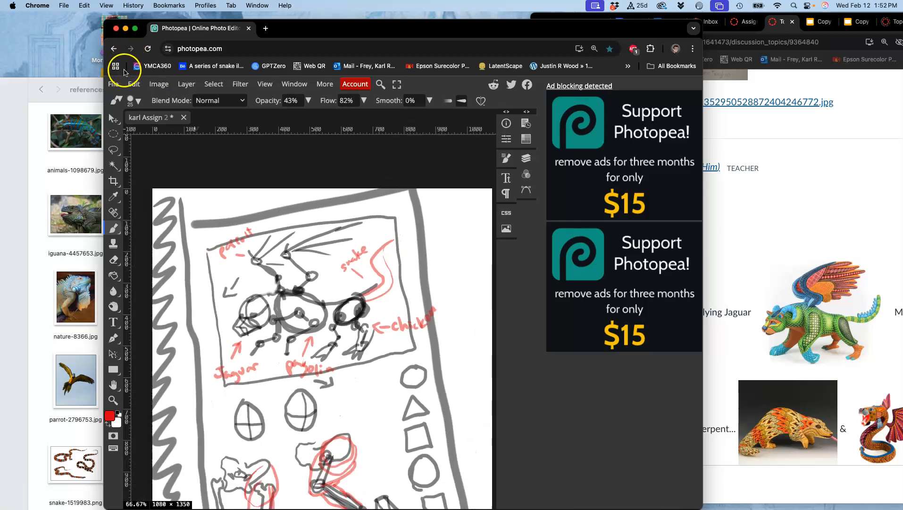
pyautogui.click(113, 84)
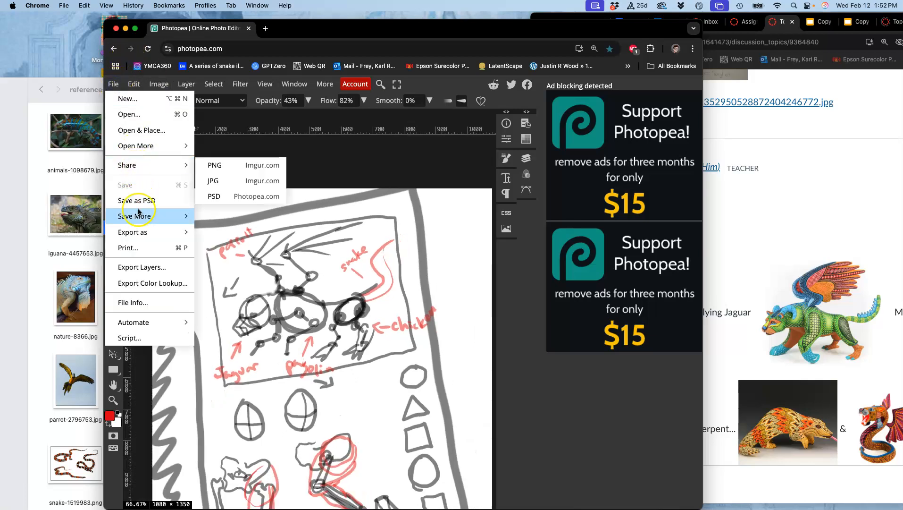
pyautogui.moveTo(180, 231)
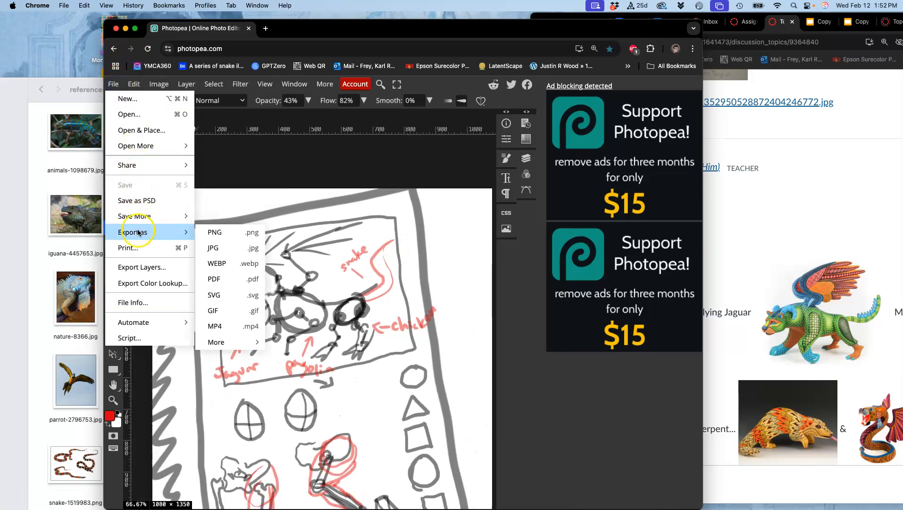
pyautogui.click(204, 246)
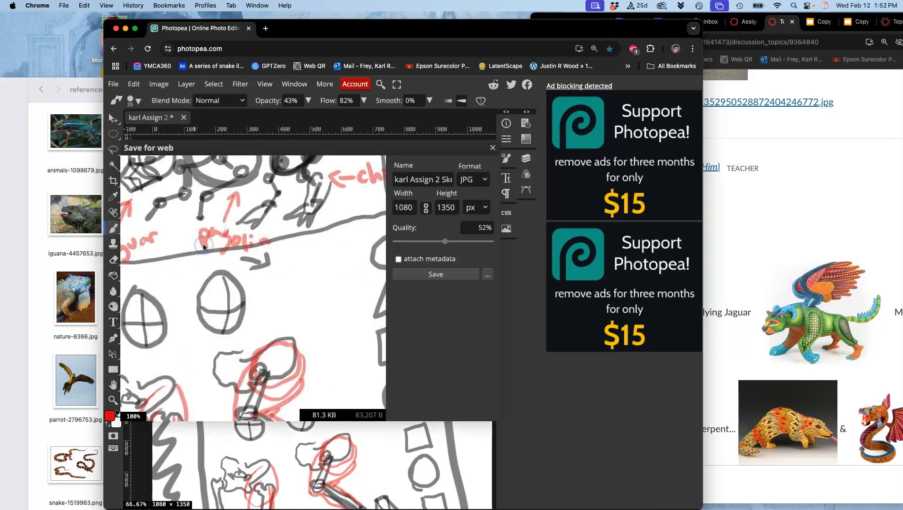
pyautogui.click(423, 275)
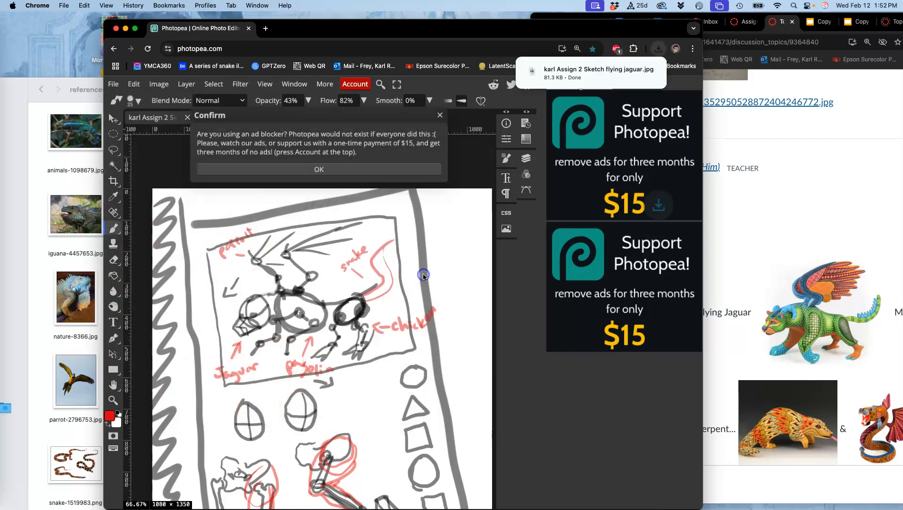
pyautogui.click(324, 172)
# Switch to Finder, move the exported sketch JPG into the "Assign. #2" folder and tag it orange
pyautogui.click(40, 193)
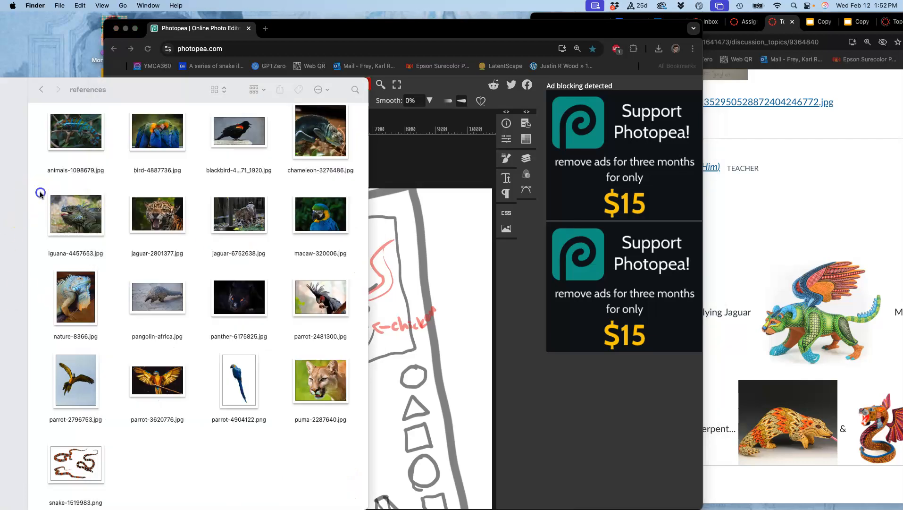
pyautogui.click(41, 89)
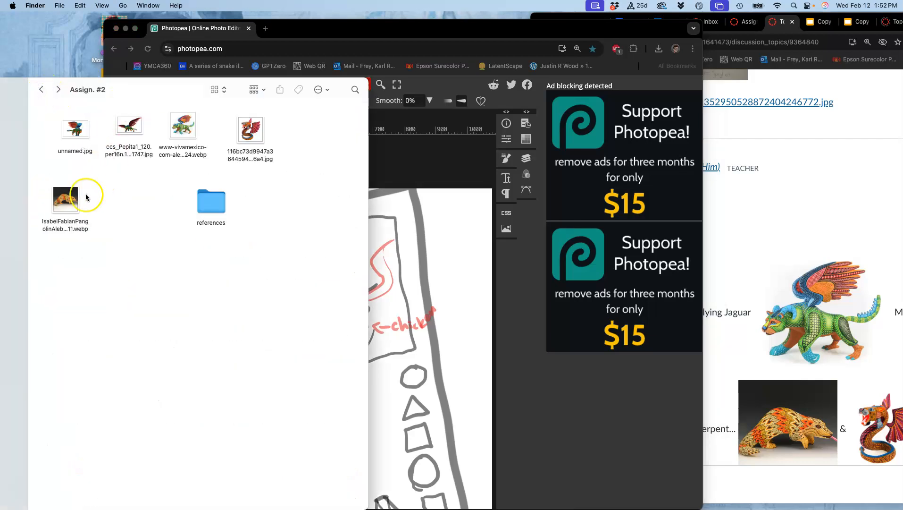
pyautogui.click(13, 409)
pyautogui.moveTo(68, 162)
pyautogui.mouseDown()
pyautogui.moveTo(137, 297)
pyautogui.moveTo(145, 286)
pyautogui.mouseUp()
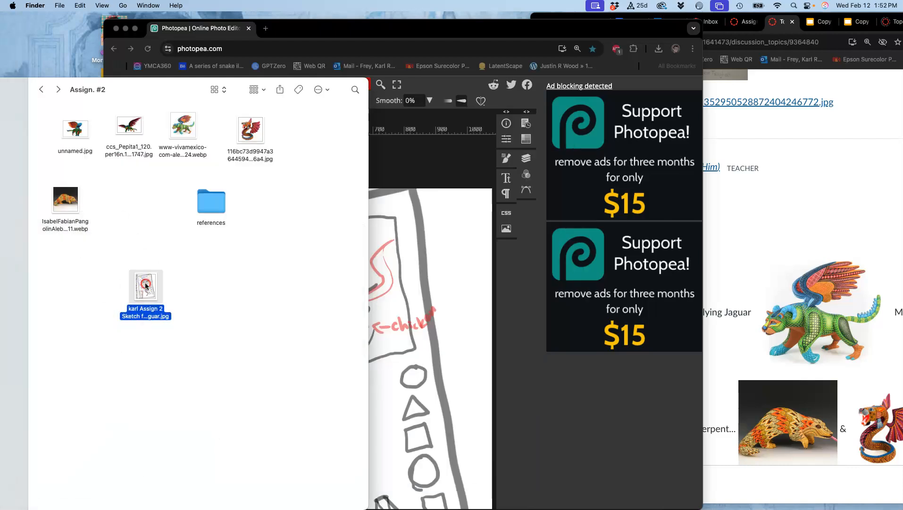
pyautogui.rightClick(146, 285)
pyautogui.click(172, 425)
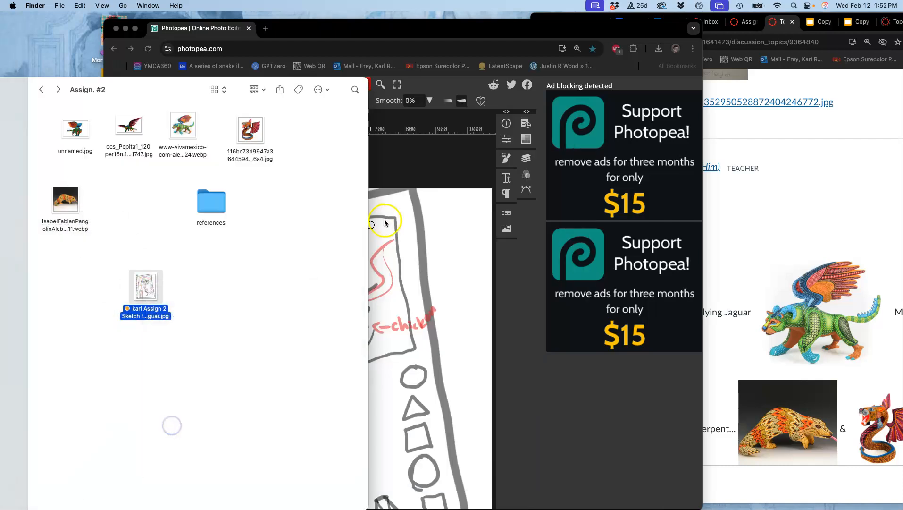
# Switch to the Canvas discussion in the other Chrome window and open the teacher's own Feb 9 reply for editing
pyautogui.click(385, 222)
pyautogui.click(801, 125)
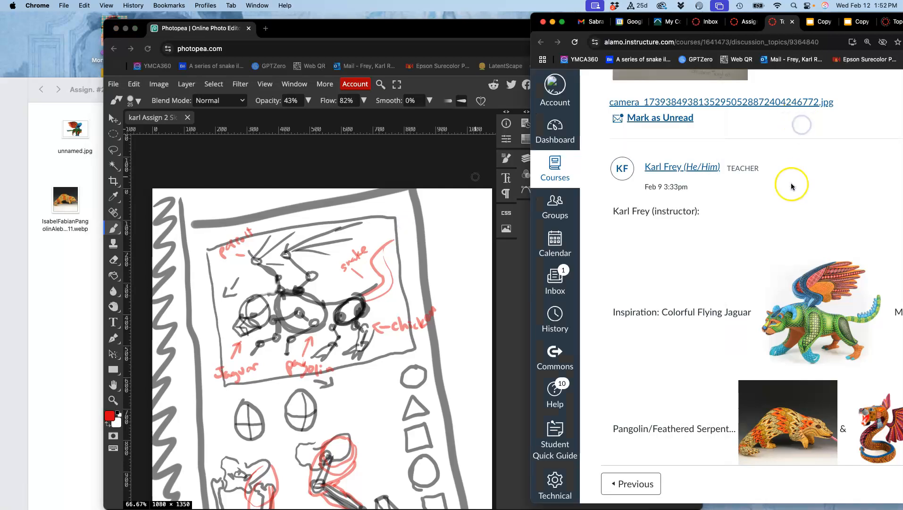
pyautogui.moveTo(571, 22); pyautogui.dragTo(372, 3)
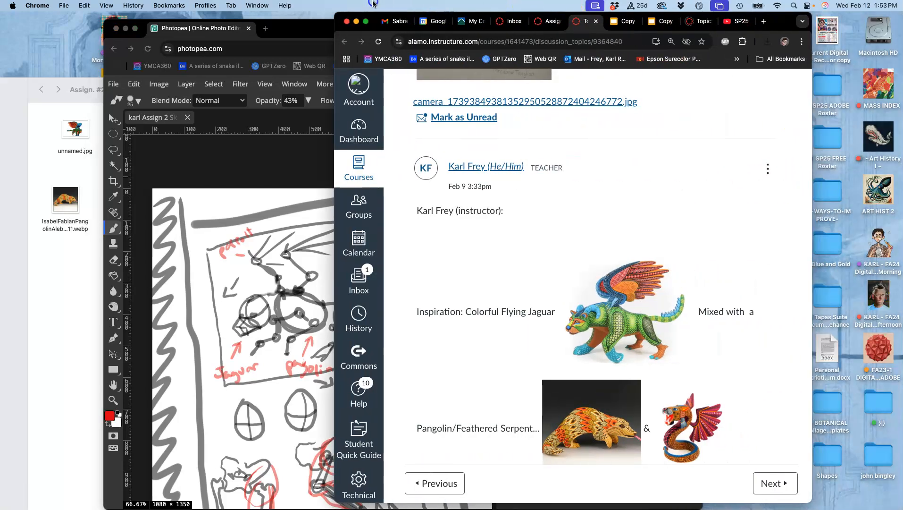
pyautogui.click(767, 169)
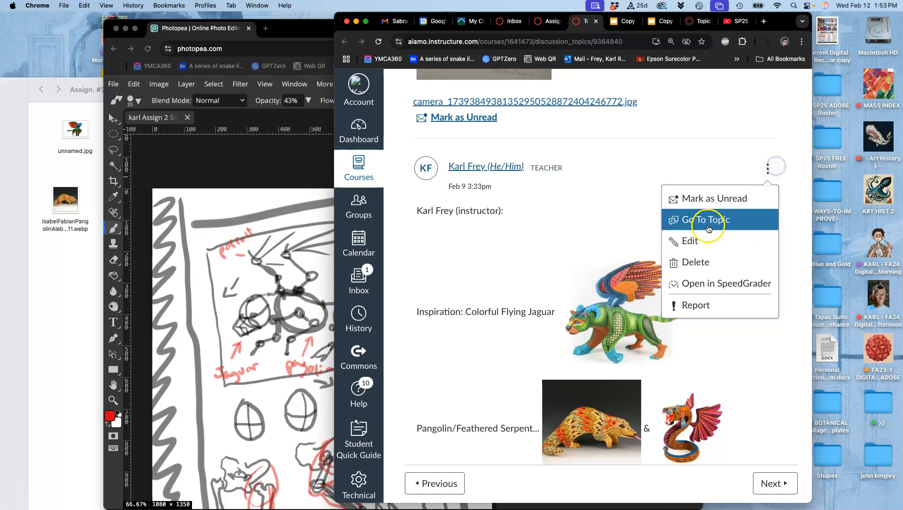
pyautogui.click(693, 243)
# Add the line "Requirement #1: Skelatal Template Planning Sketch" below the Pangolin/Feathered Serpent images, followed by an empty line
pyautogui.click(517, 343)
pyautogui.scroll(-5, 518, 343)
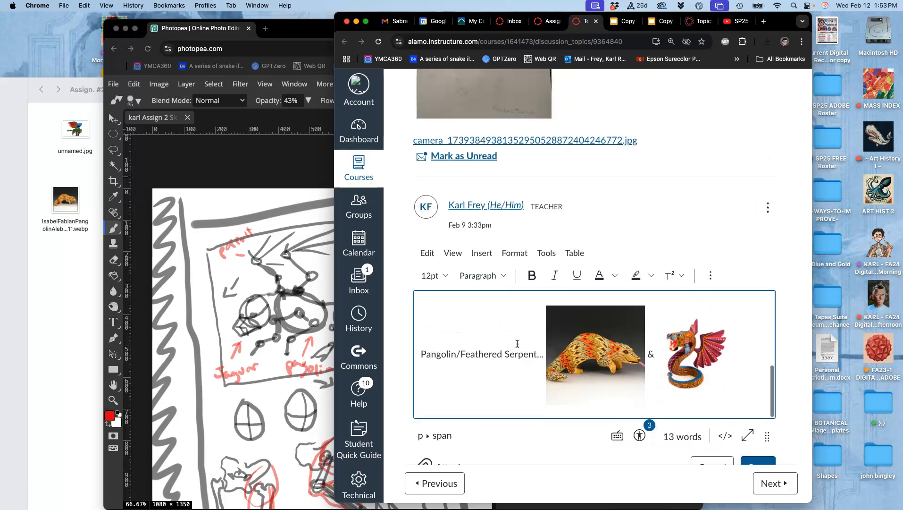
pyautogui.click(729, 367)
pyautogui.click(737, 367)
pyautogui.press('Return')
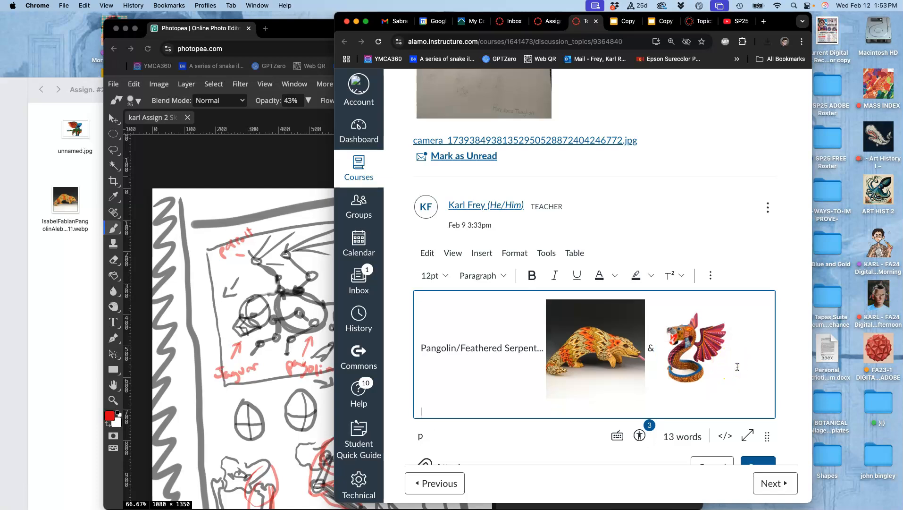
pyautogui.press('Return')
pyautogui.write('Requirement #1:')
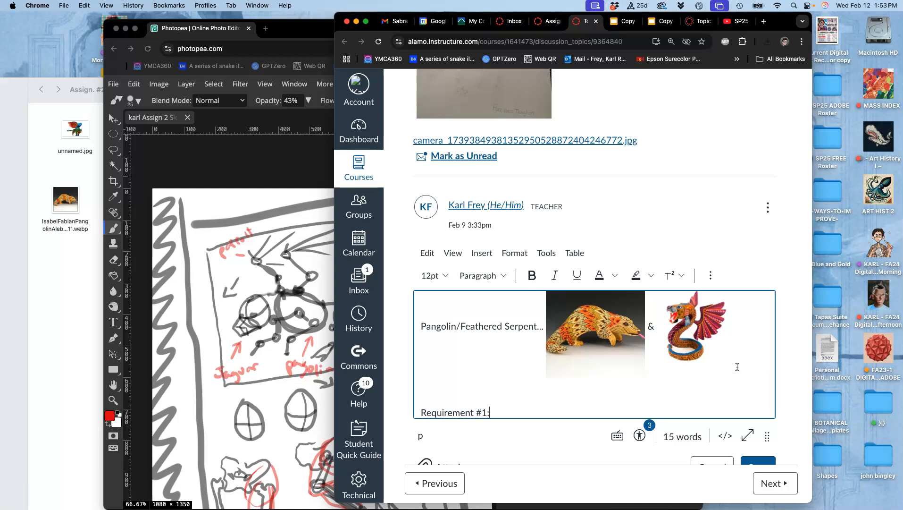
pyautogui.press('Return')
pyautogui.press('BackSpace')
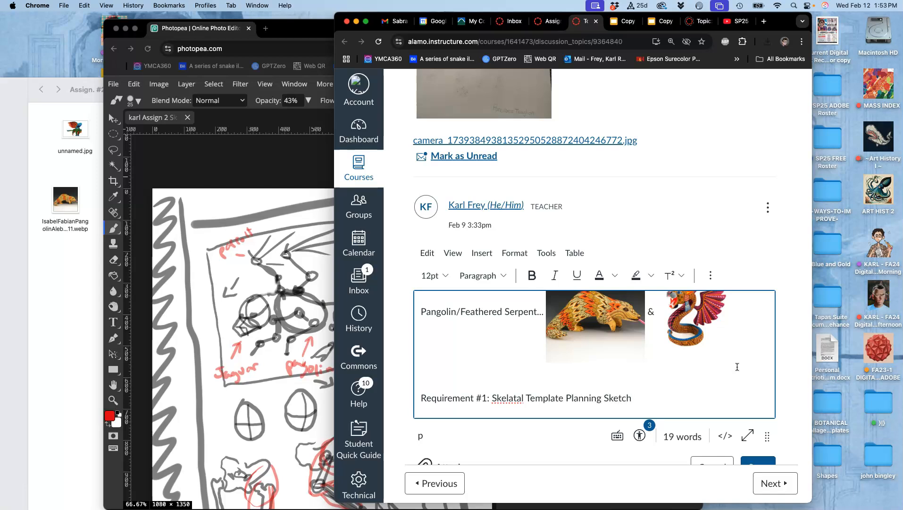
pyautogui.press('Return')
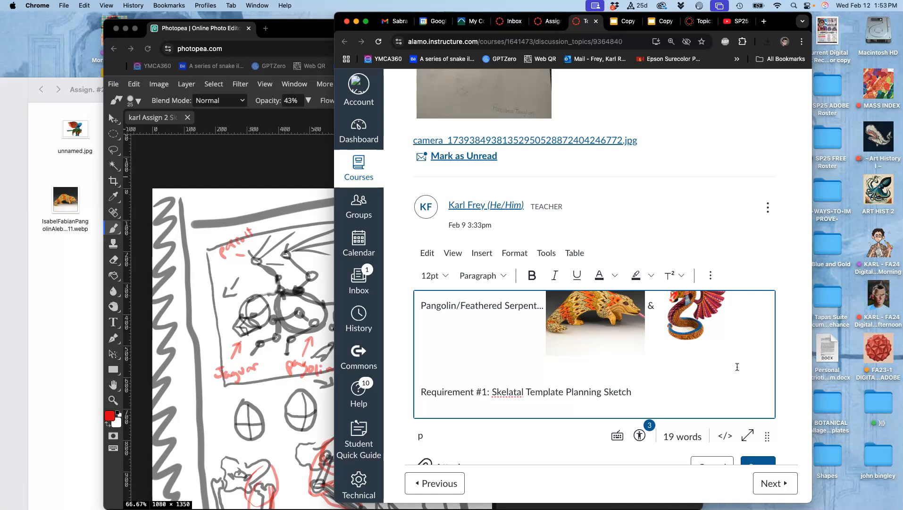
# Correct the misspelled word in the Requirement #1 line to "Skeletal"
pyautogui.click(511, 392)
pyautogui.press('BackSpace')
pyautogui.write('e')
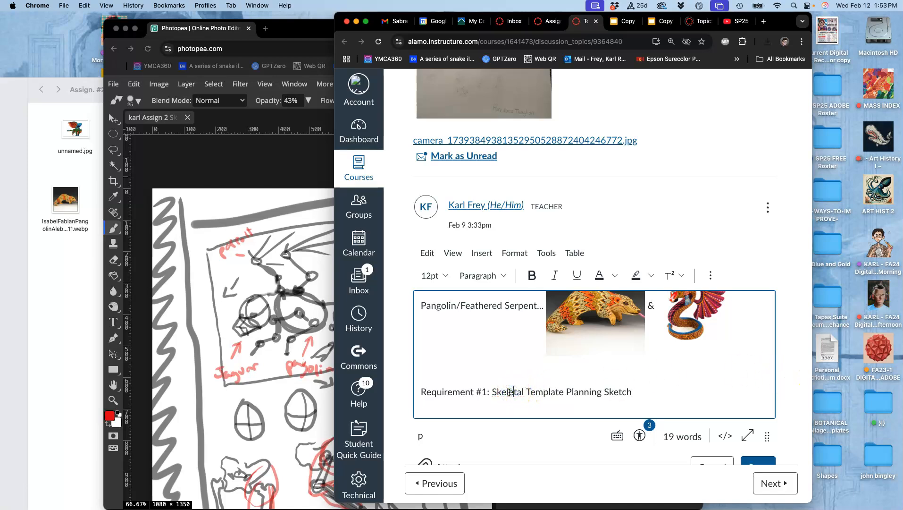
pyautogui.click(655, 397)
# Review the assignment's past student example and the instructor example steps further up the discussion page
pyautogui.scroll(15, 607, 175)
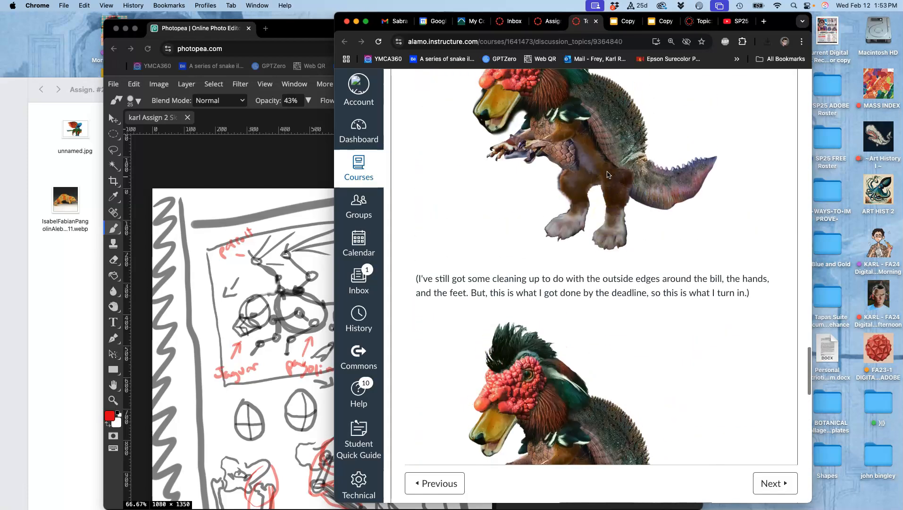
pyautogui.scroll(-4, 607, 174)
pyautogui.scroll(15, 607, 174)
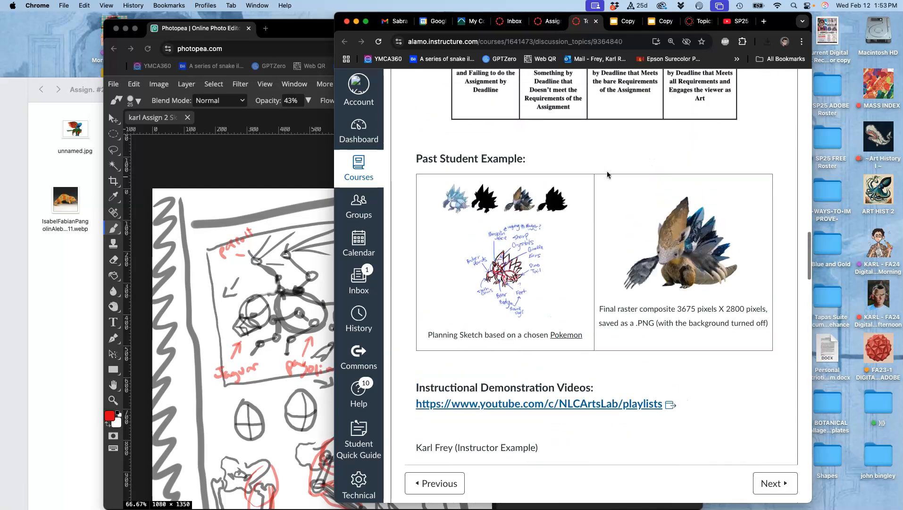
pyautogui.scroll(-1, 607, 175)
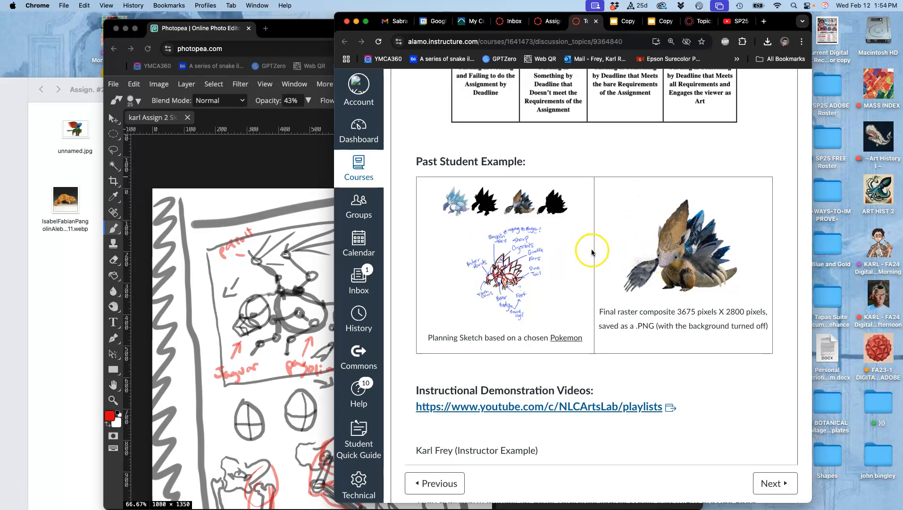
pyautogui.scroll(-3, 598, 281)
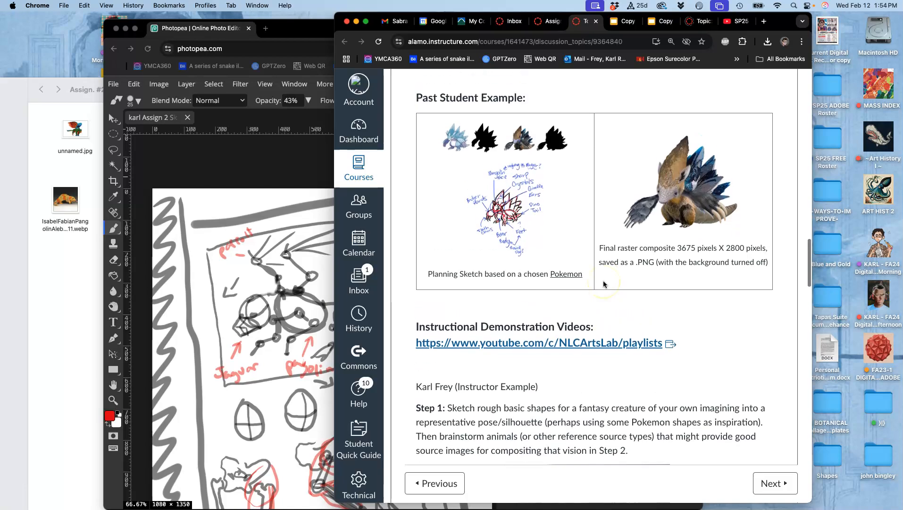
pyautogui.scroll(1, 604, 283)
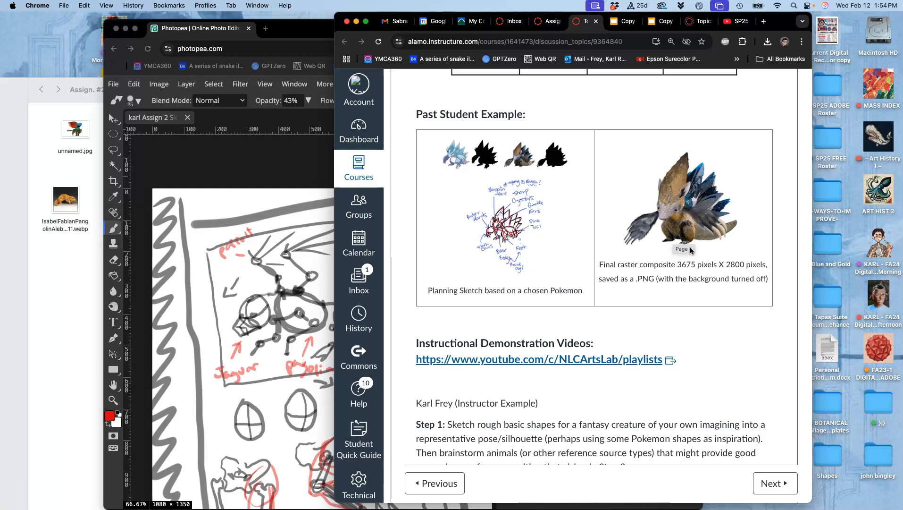
pyautogui.scroll(-15, 691, 250)
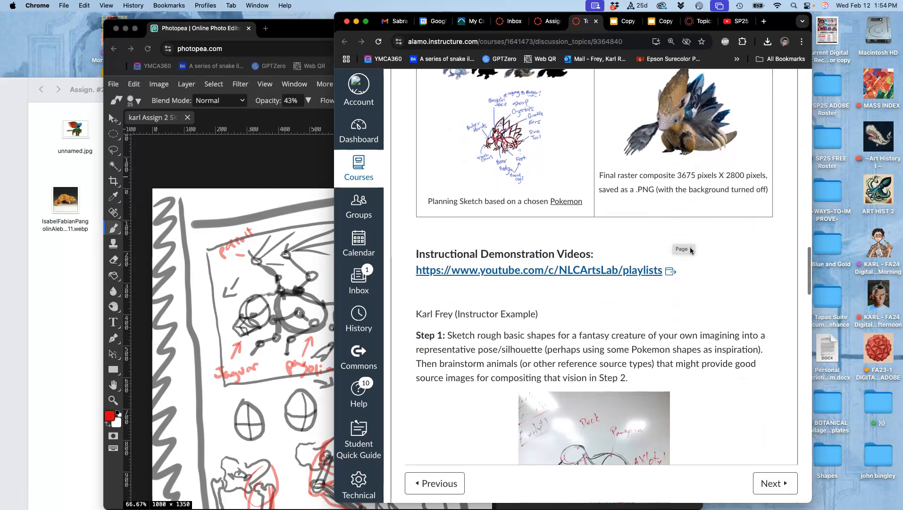
pyautogui.scroll(-15, 690, 251)
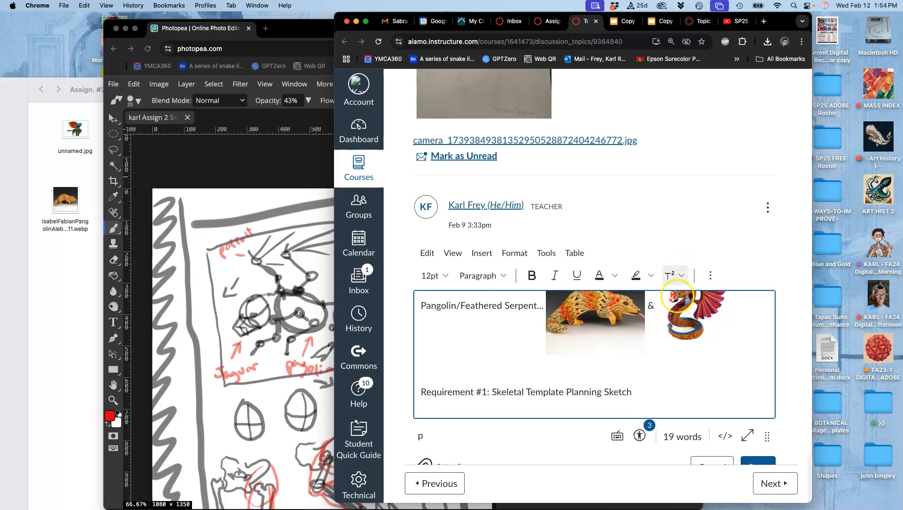
# Insert the flying jaguar sketch JPG from the "Assign. #2" folder into the reply below the Requirement #1 line
pyautogui.scroll(-2, 649, 389)
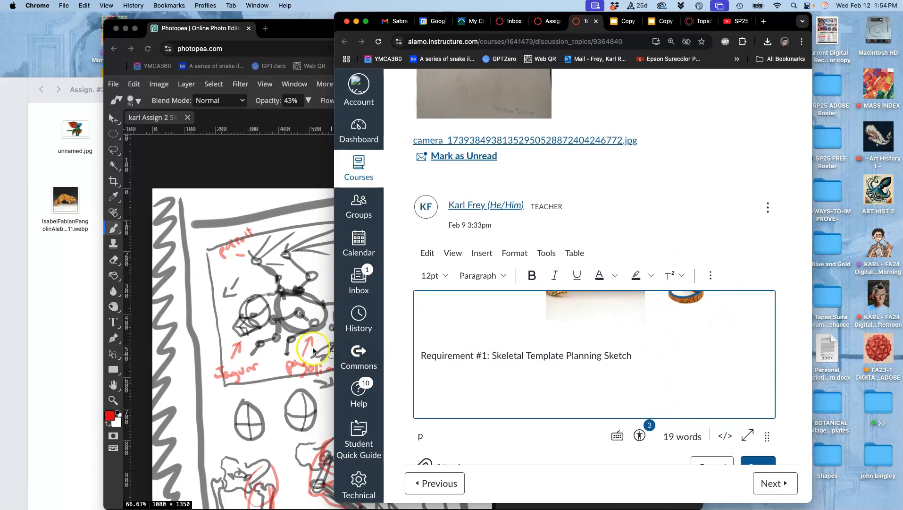
pyautogui.click(76, 291)
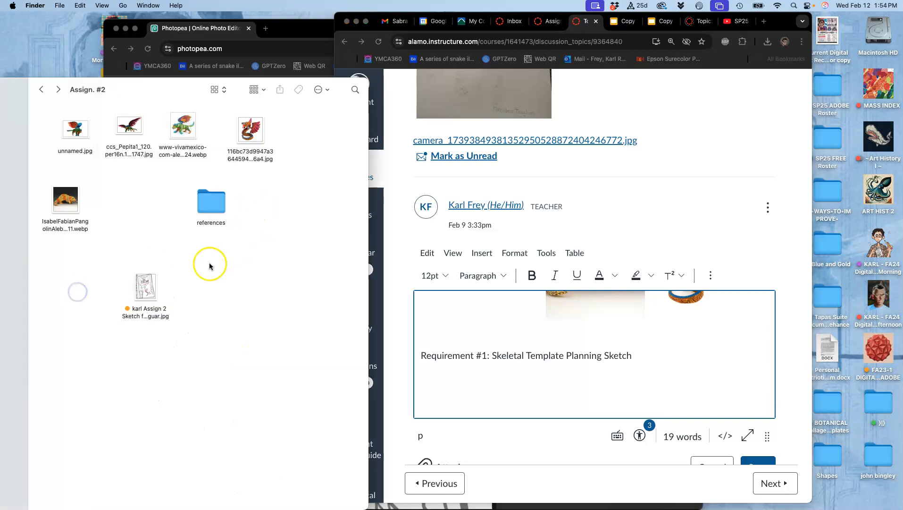
pyautogui.moveTo(141, 295)
pyautogui.mouseDown()
pyautogui.moveTo(433, 368)
pyautogui.moveTo(455, 388)
pyautogui.mouseUp()
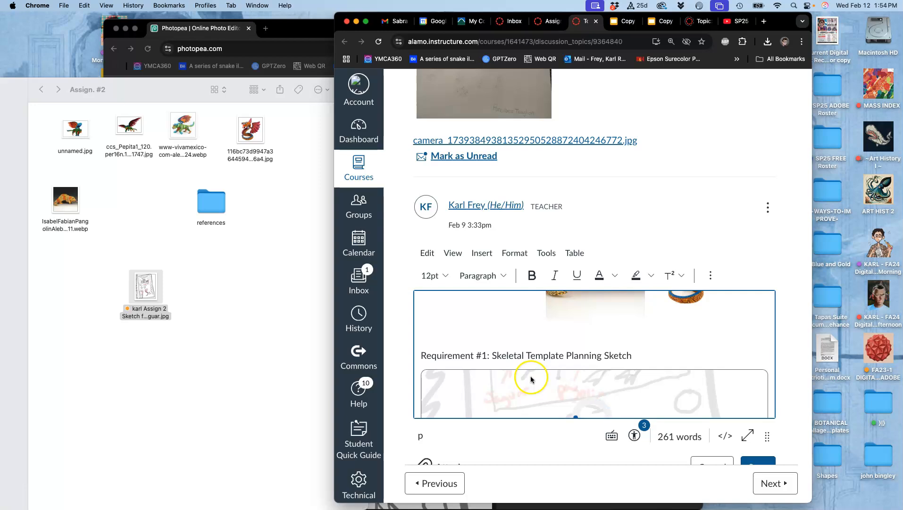
# Shrink the inserted sketch to about half the editor's width and save the edited reply
pyautogui.click(578, 369)
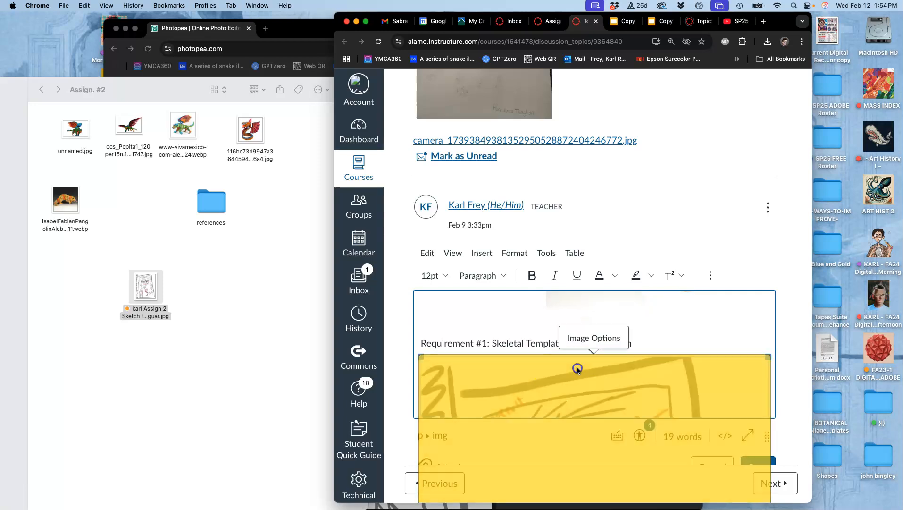
pyautogui.moveTo(768, 357); pyautogui.dragTo(532, 362)
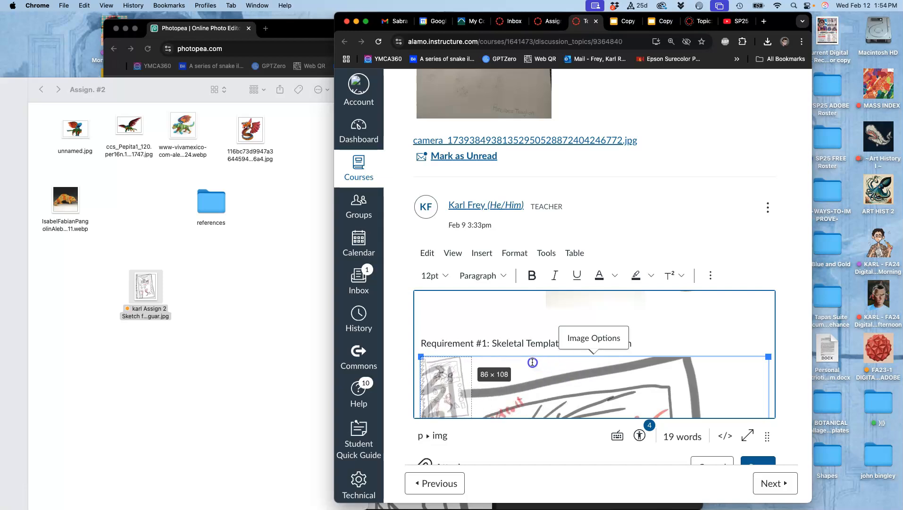
pyautogui.moveTo(532, 362); pyautogui.dragTo(640, 353)
pyautogui.click(649, 380)
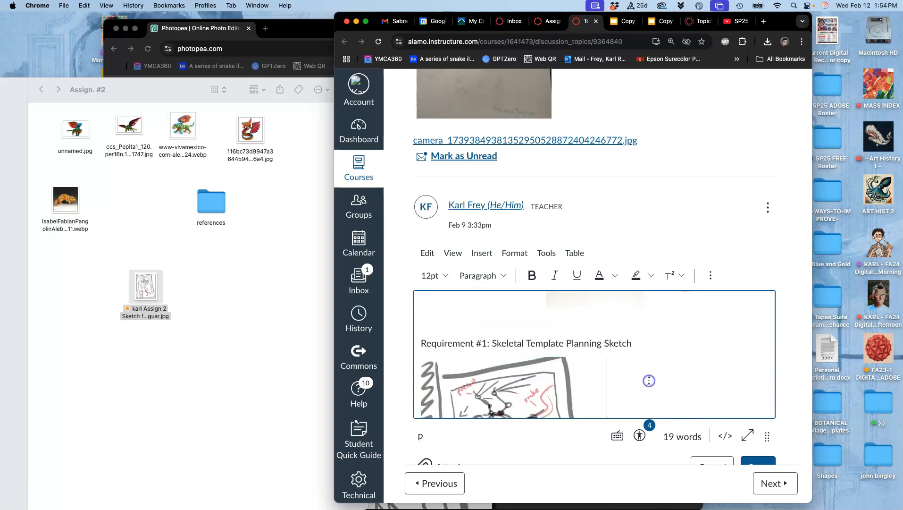
pyautogui.click(758, 460)
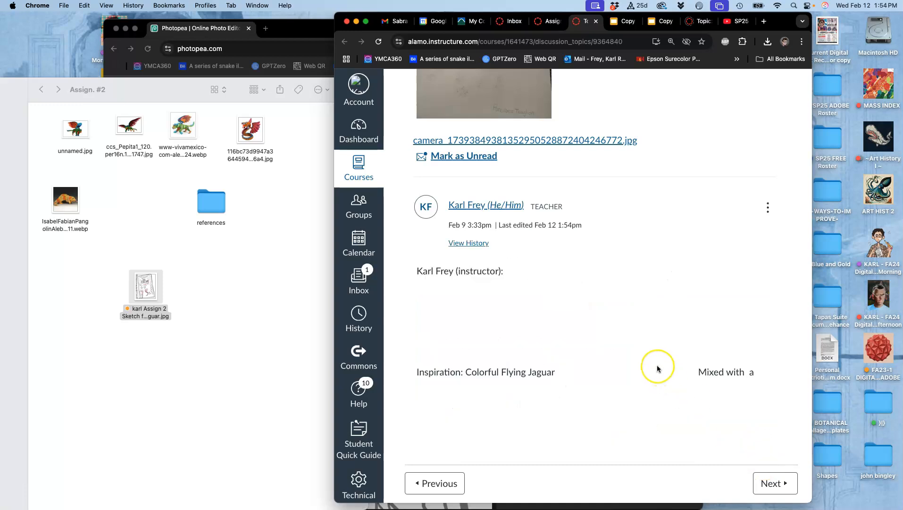
# Review the saved discussion reply from the inspiration images down to the Requirement #1 sketch
pyautogui.scroll(-1, 657, 368)
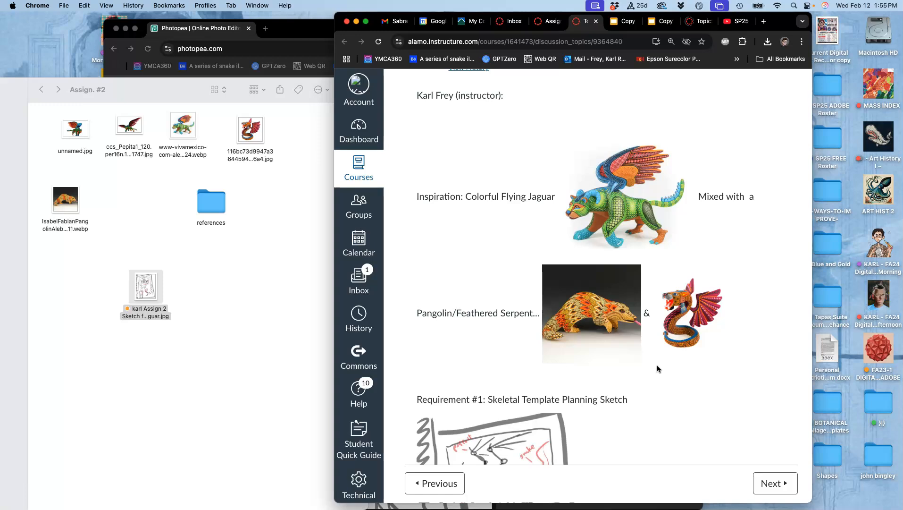
pyautogui.scroll(-5, 657, 368)
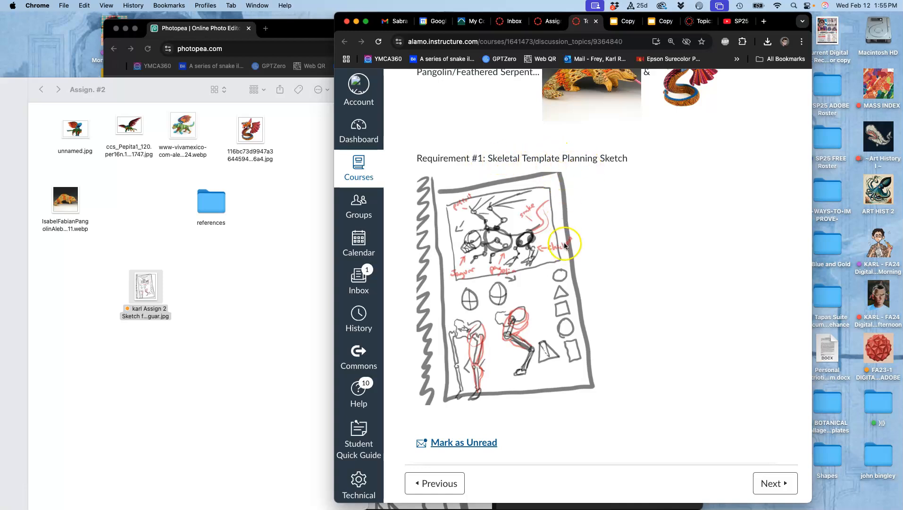
pyautogui.scroll(10, 566, 246)
pyautogui.scroll(-8, 570, 246)
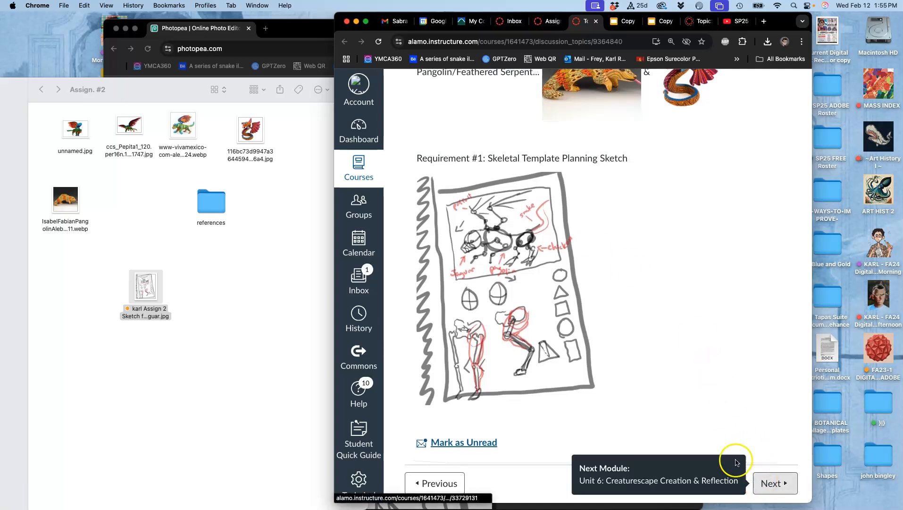
# Switch to Photopea, flatten the sketch document into a single background layer, and enlarge the window
pyautogui.click(293, 28)
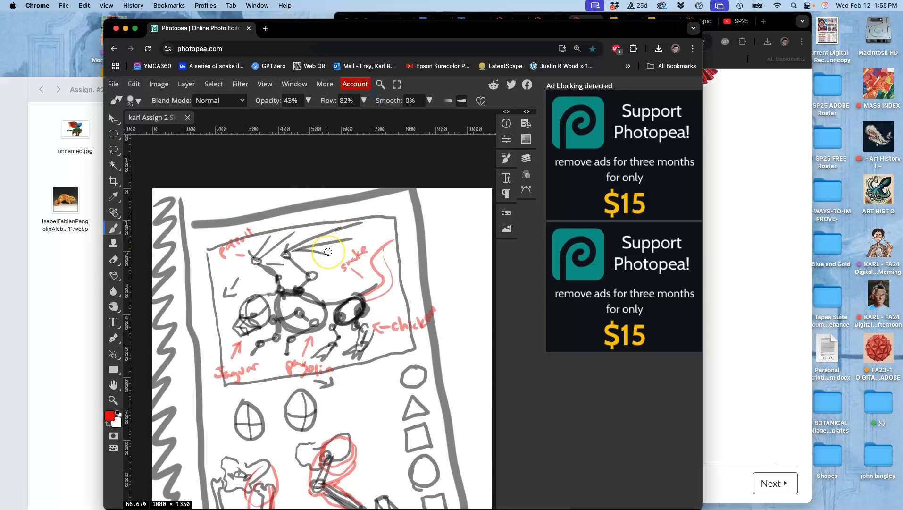
pyautogui.scroll(-4, 328, 252)
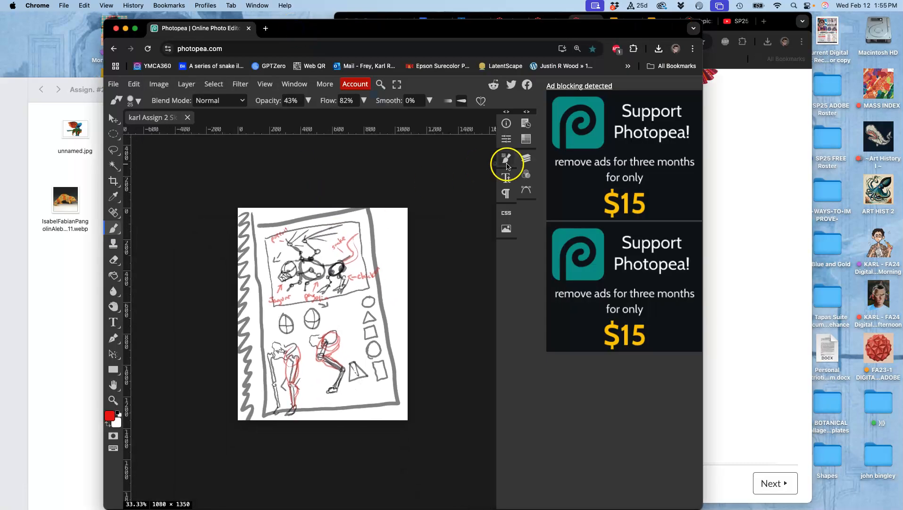
pyautogui.click(526, 158)
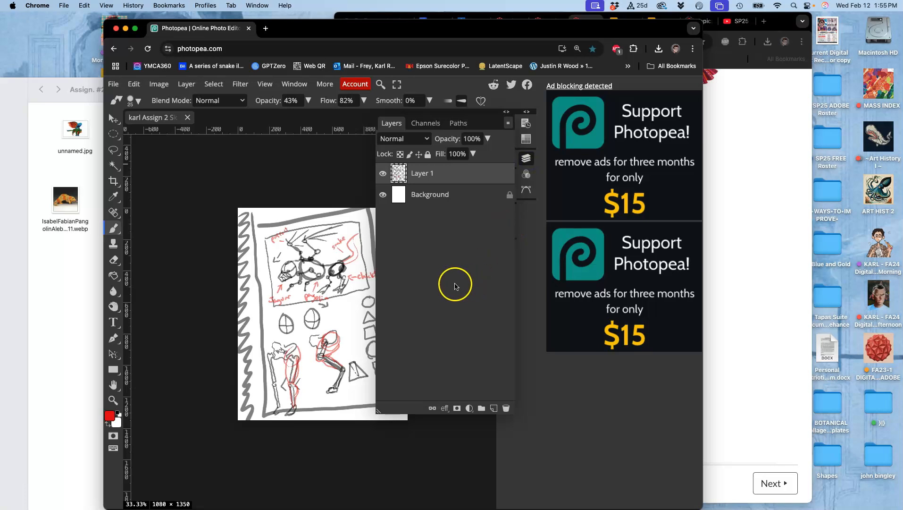
pyautogui.click(186, 84)
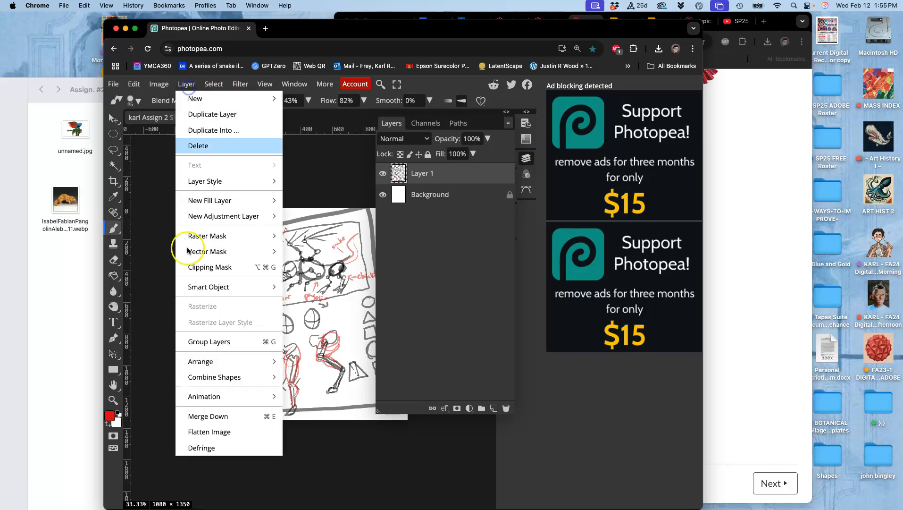
pyautogui.click(217, 440)
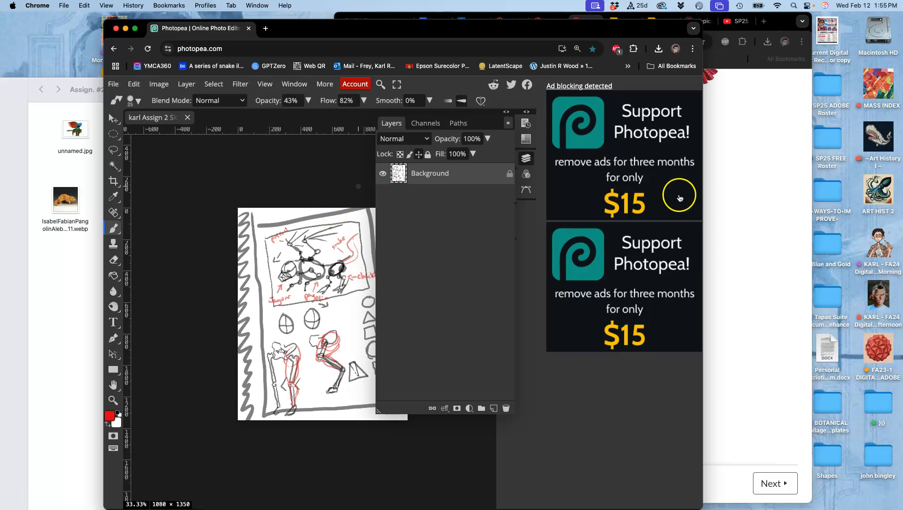
pyautogui.doubleClick(702, 98)
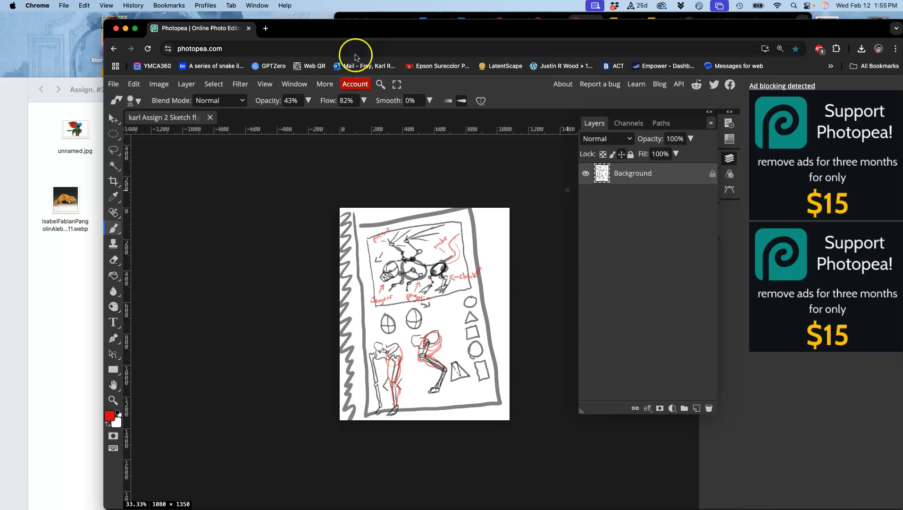
# Place two horizontal and two vertical guides around the framed creature drawing in the upper part of the sketch
pyautogui.click(113, 118)
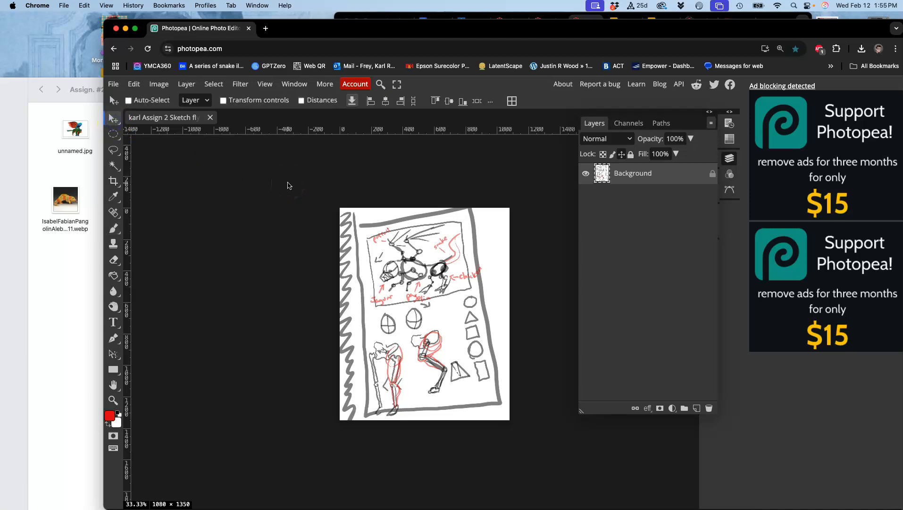
pyautogui.moveTo(397, 131); pyautogui.dragTo(411, 216)
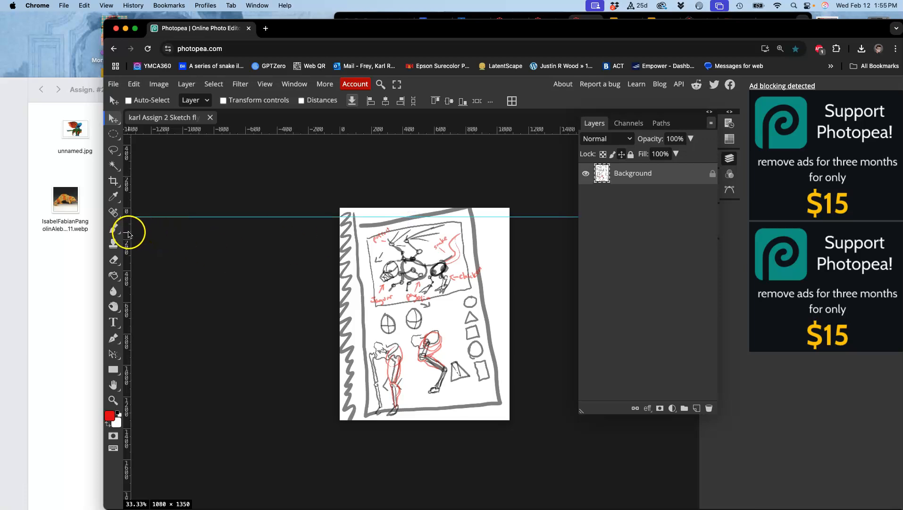
pyautogui.moveTo(128, 173); pyautogui.dragTo(364, 223)
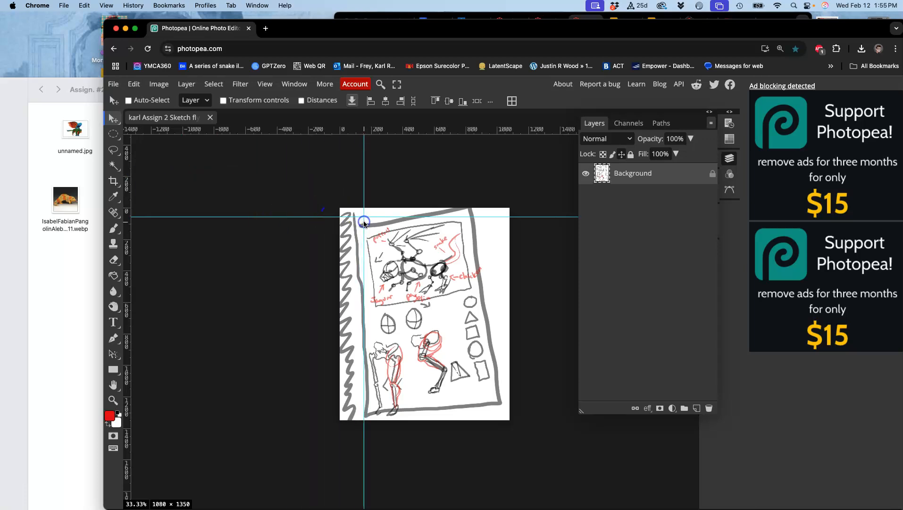
pyautogui.moveTo(464, 129); pyautogui.dragTo(476, 307)
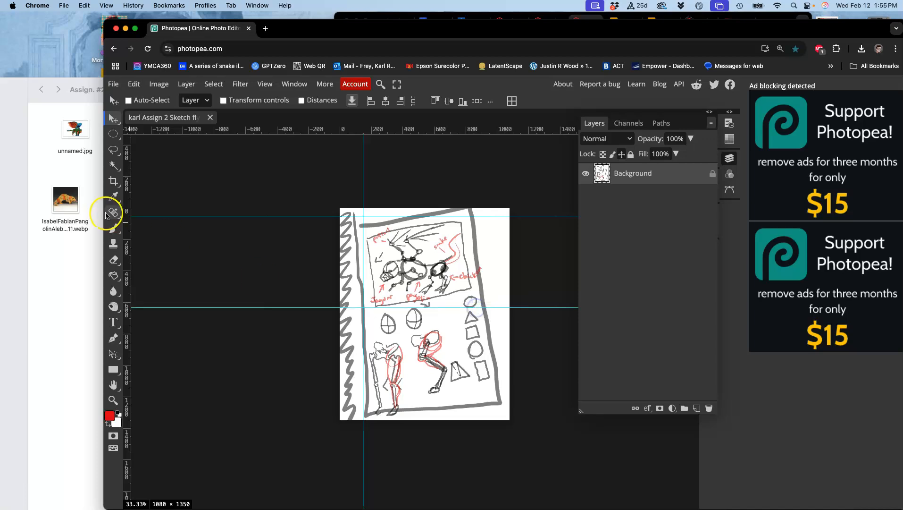
pyautogui.moveTo(127, 218); pyautogui.dragTo(180, 215)
pyautogui.click(128, 226)
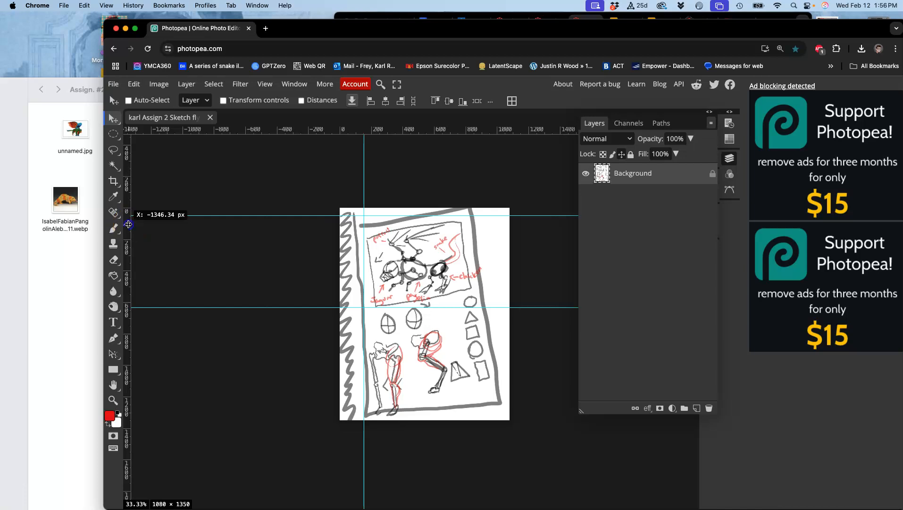
pyautogui.moveTo(129, 231); pyautogui.dragTo(485, 272)
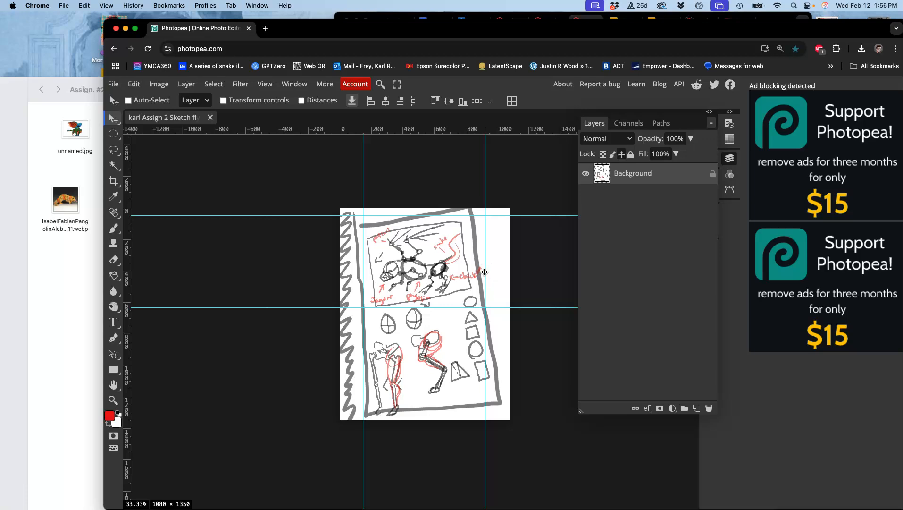
# Select the whole canvas and duplicate the flattened sketch onto a new layer
pyautogui.click(214, 84)
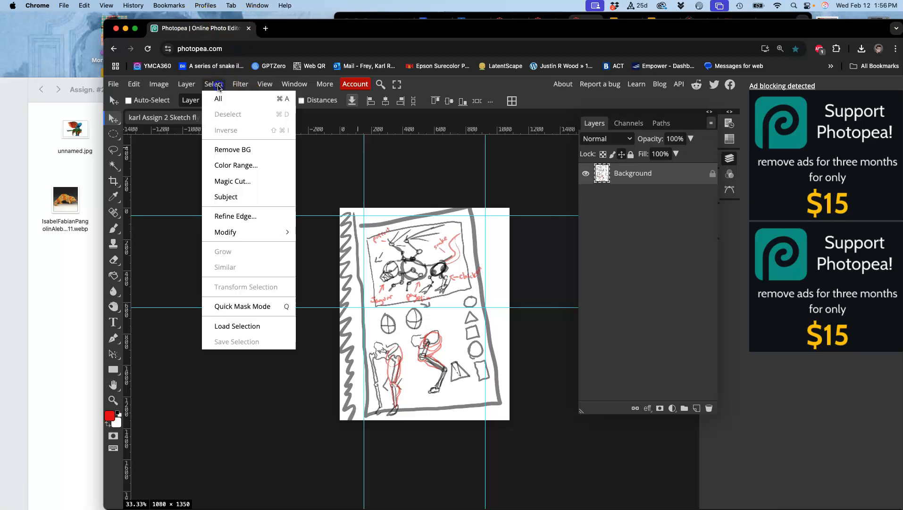
pyautogui.click(218, 98)
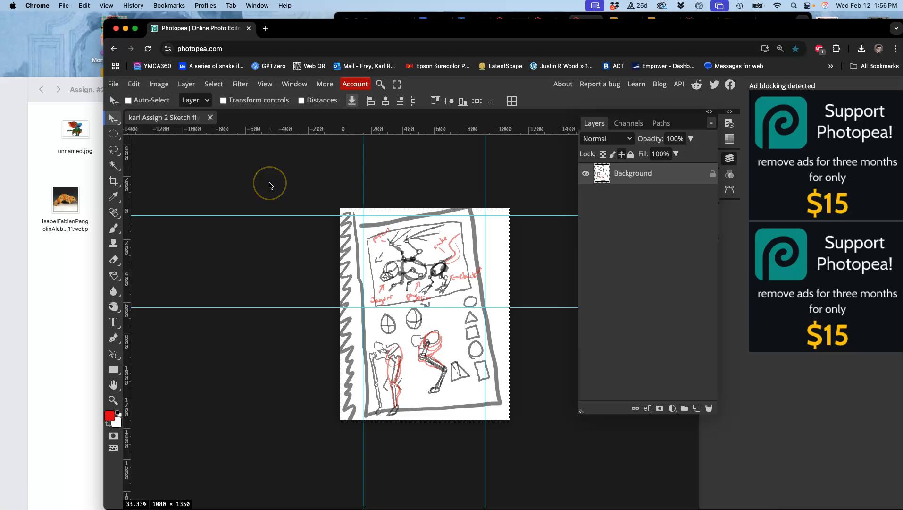
pyautogui.press('super+alt+t')
pyautogui.press('super+j')
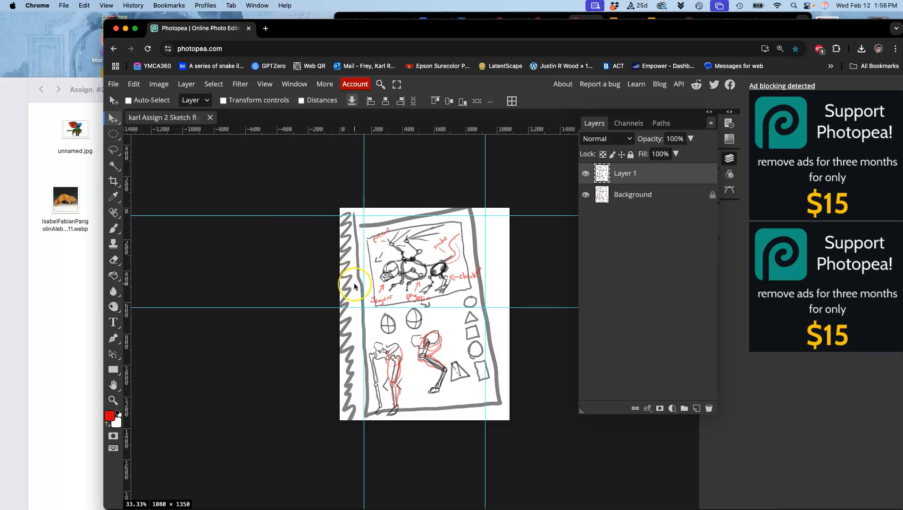
# Rotate the duplicated sketch layer to 14.5° and shift its center to X 485 px, Y 652 px
pyautogui.press('super+t')
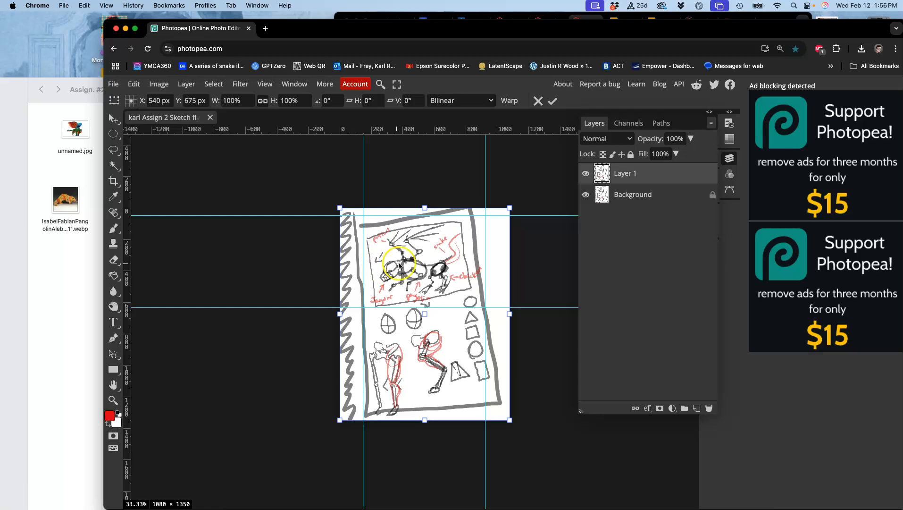
pyautogui.moveTo(520, 206); pyautogui.dragTo(531, 221)
pyautogui.moveTo(451, 268); pyautogui.dragTo(443, 264)
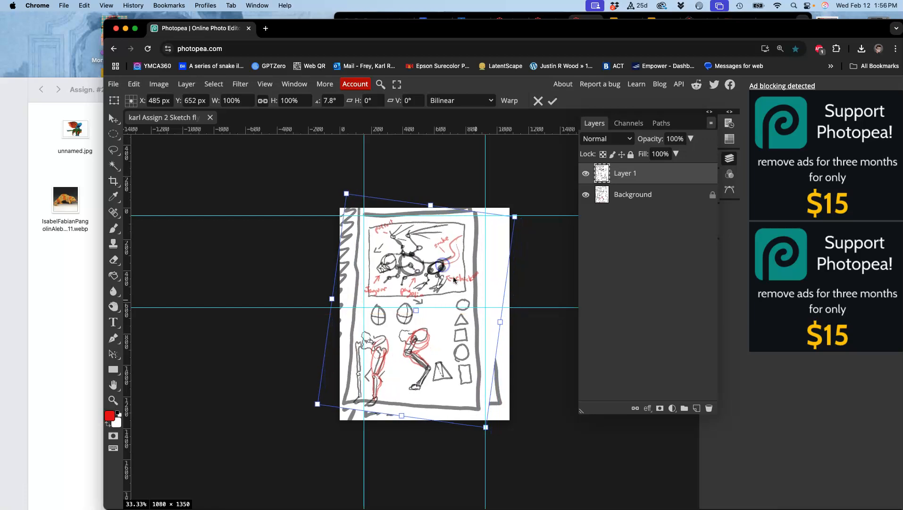
pyautogui.moveTo(498, 432); pyautogui.dragTo(483, 444)
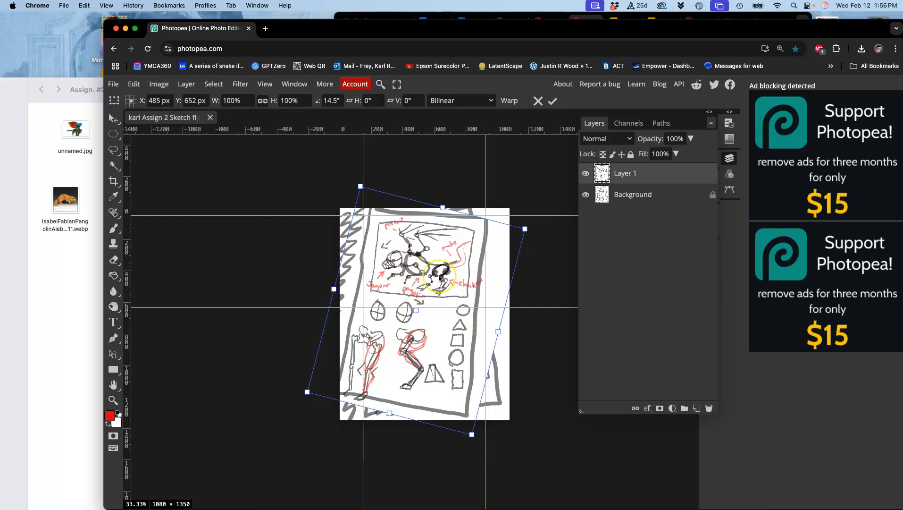
pyautogui.press('Return')
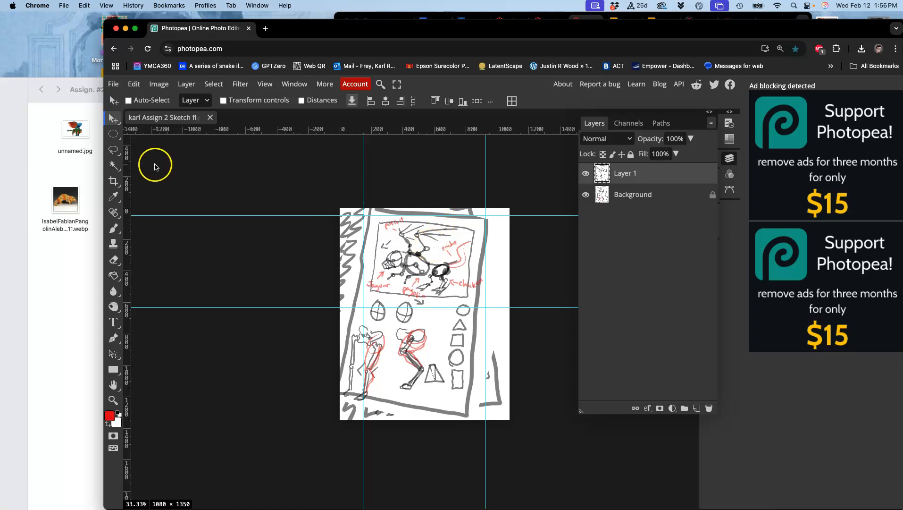
# Crop the document to the framed creature drawing, about 688 × 556 px
pyautogui.click(114, 181)
pyautogui.moveTo(337, 208); pyautogui.dragTo(364, 215)
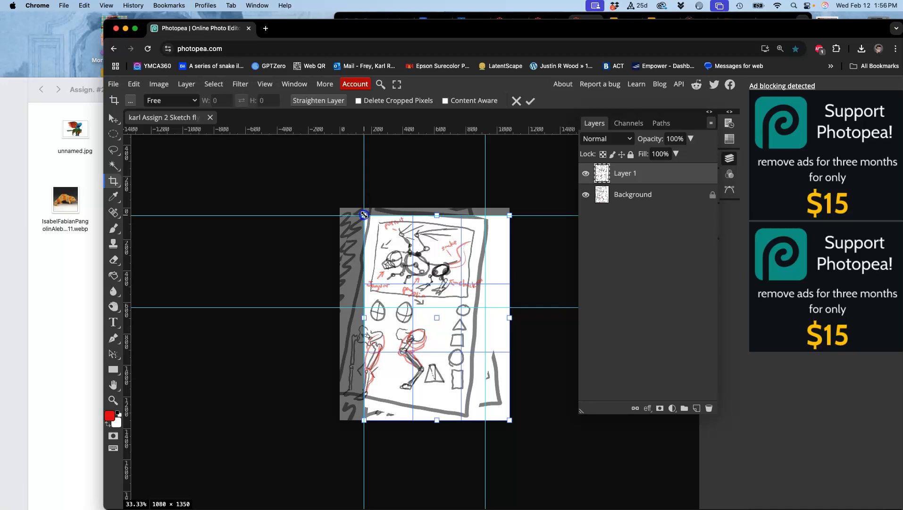
pyautogui.moveTo(510, 419); pyautogui.dragTo(474, 303)
pyautogui.moveTo(364, 258); pyautogui.dragTo(367, 259)
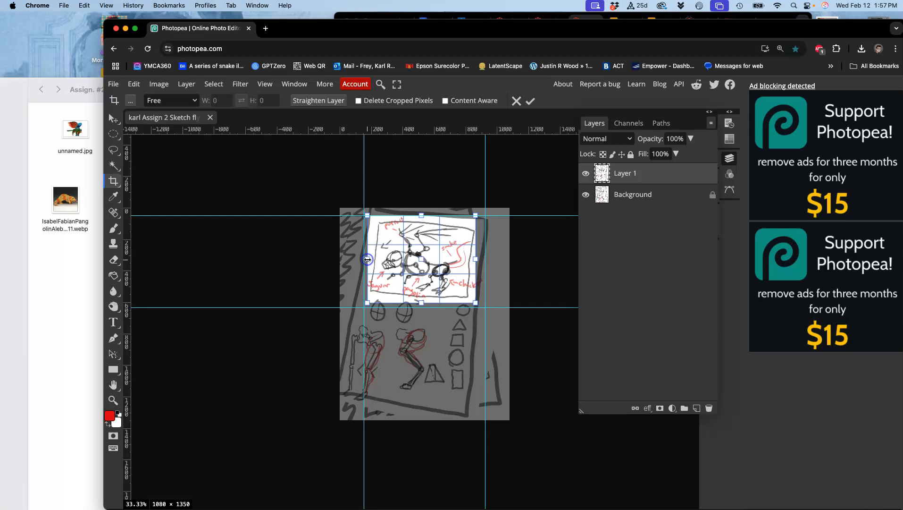
pyautogui.doubleClick(418, 254)
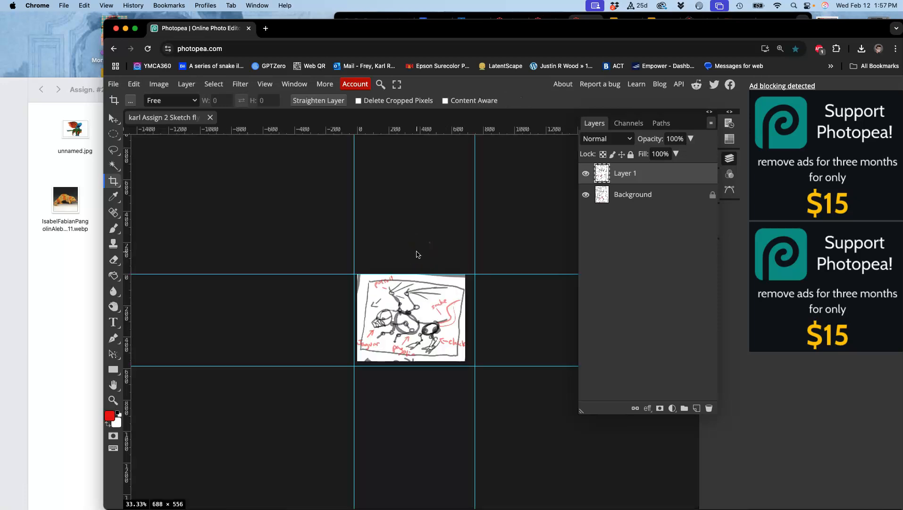
# Move the four guides onto the edges of the cropped canvas
pyautogui.click(114, 119)
pyautogui.moveTo(475, 207); pyautogui.dragTo(465, 208)
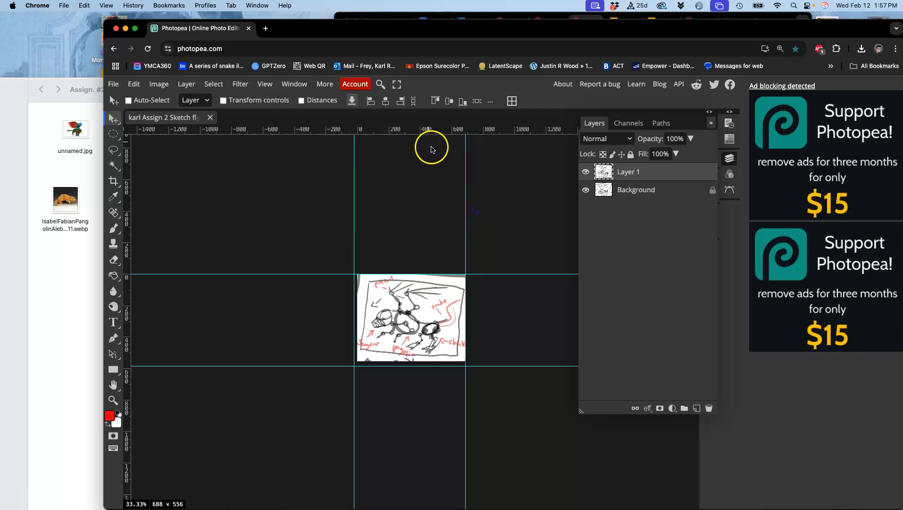
pyautogui.moveTo(486, 274); pyautogui.dragTo(487, 274)
pyautogui.moveTo(355, 252); pyautogui.dragTo(357, 254)
pyautogui.moveTo(404, 366); pyautogui.dragTo(405, 361)
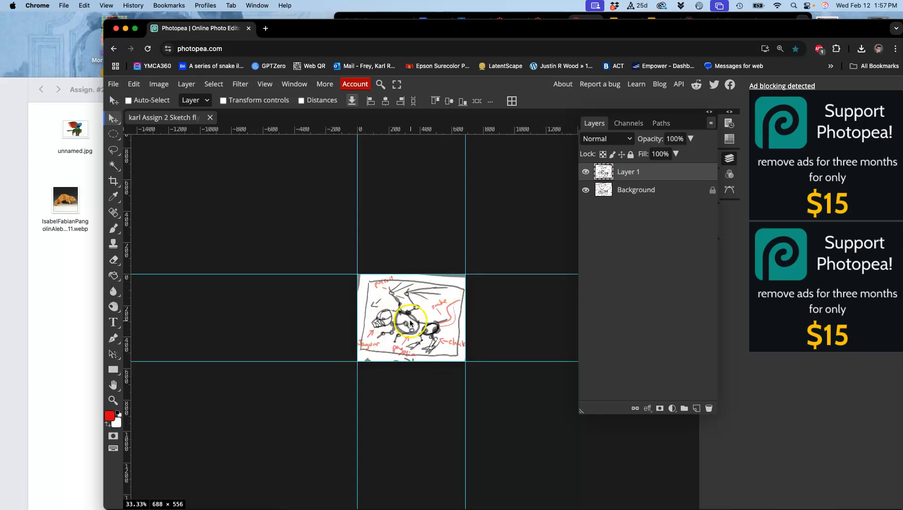
pyautogui.press('super+plus')
pyautogui.press('super+plus')
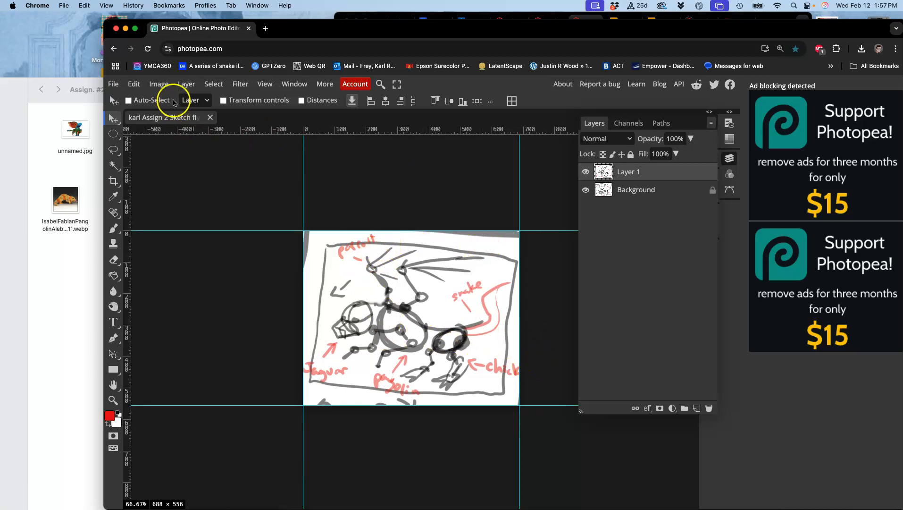
# Resize the image in inches to a height of 9 with proportional width, at 350 pixels per inch
pyautogui.click(155, 84)
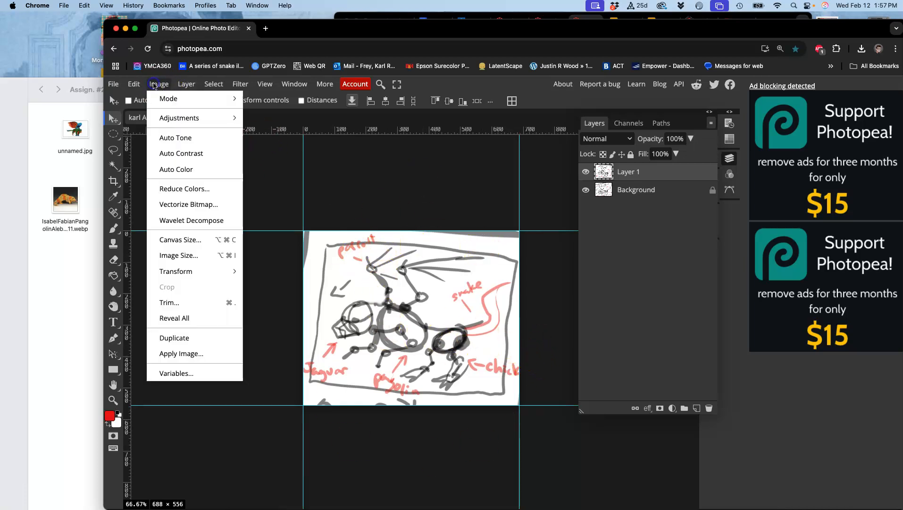
pyautogui.click(184, 256)
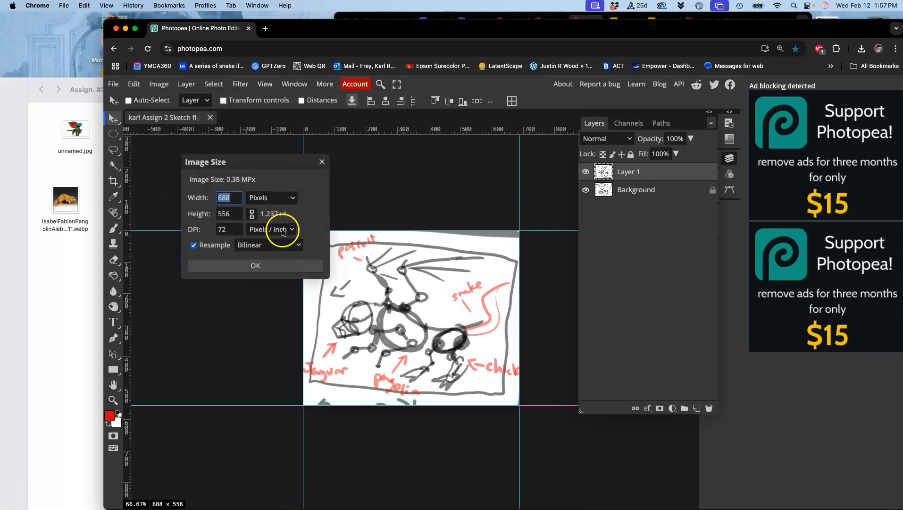
pyautogui.click(267, 199)
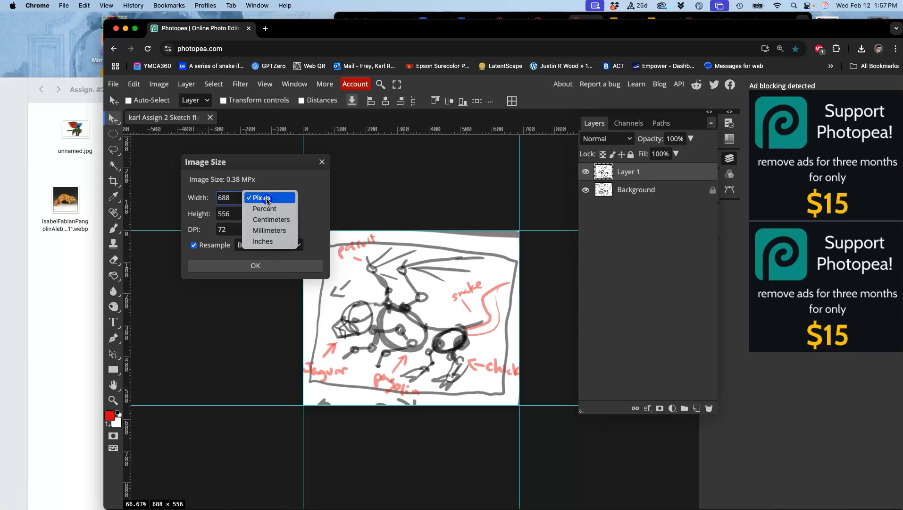
pyautogui.click(263, 241)
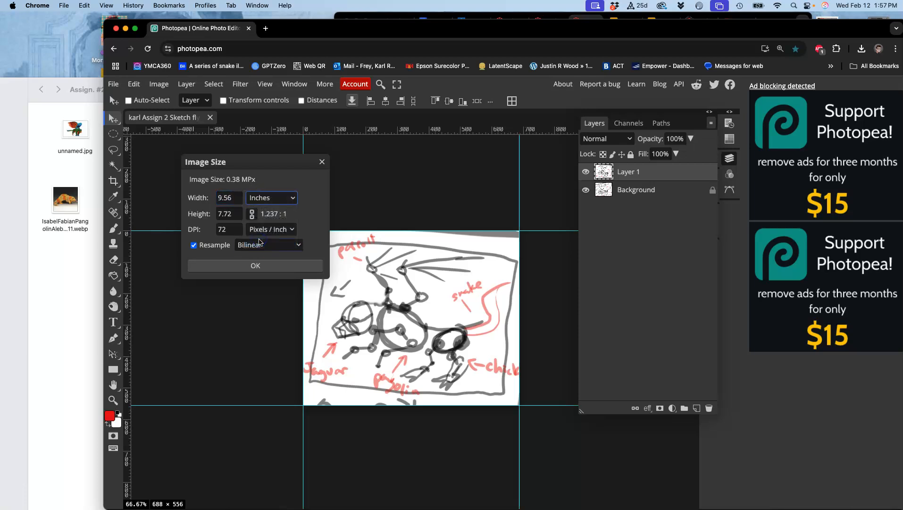
pyautogui.click(229, 213)
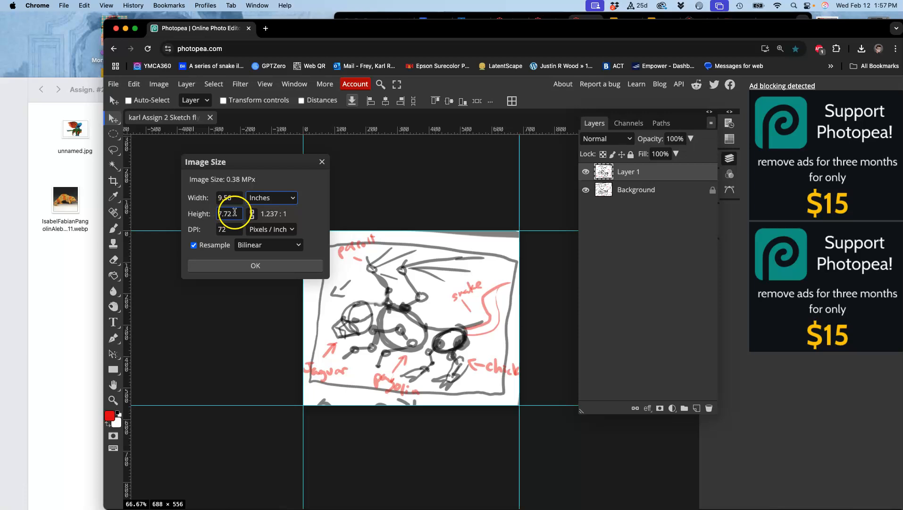
pyautogui.moveTo(235, 212); pyautogui.dragTo(211, 213)
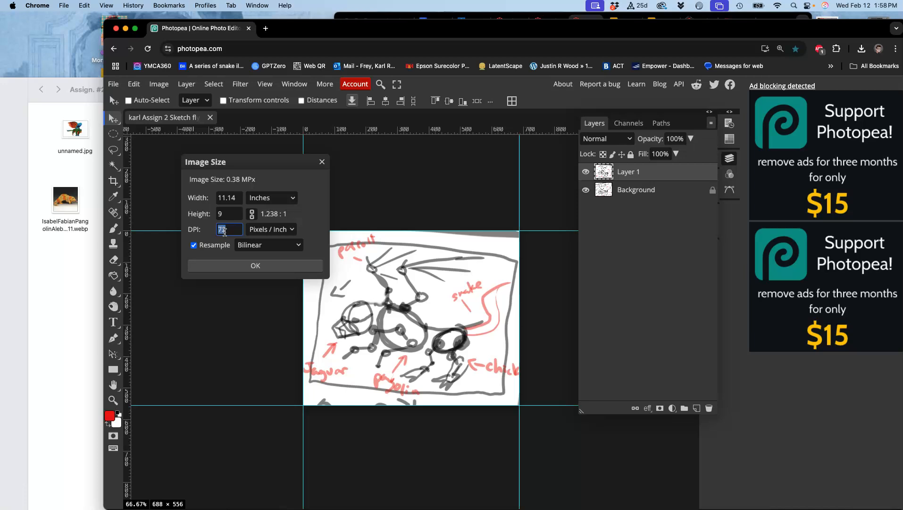
pyautogui.write('350')
pyautogui.click(253, 266)
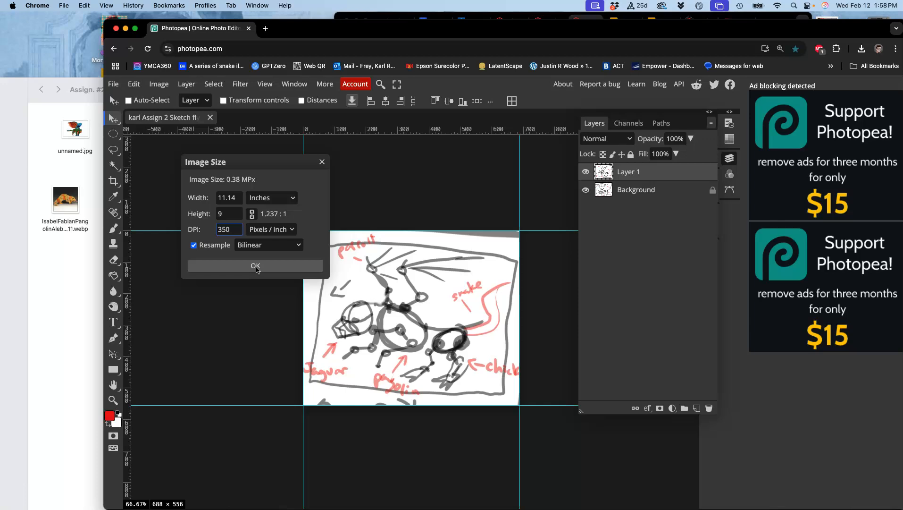
# Apply the 11.14 × 9 inch resize at 350 pixels per inch and examine the enlarged sketch lines up close
pyautogui.click(256, 267)
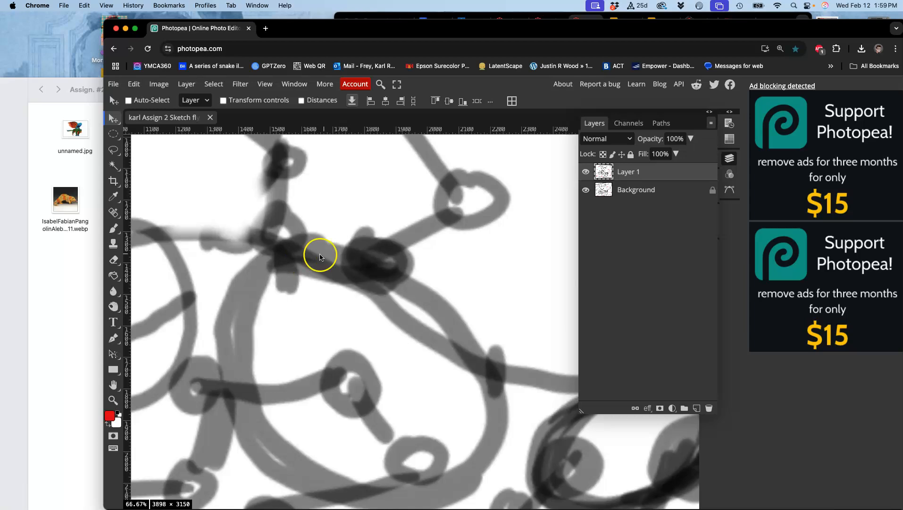
pyautogui.scroll(-5, 284, 333)
pyautogui.hscroll(-3, 283, 332)
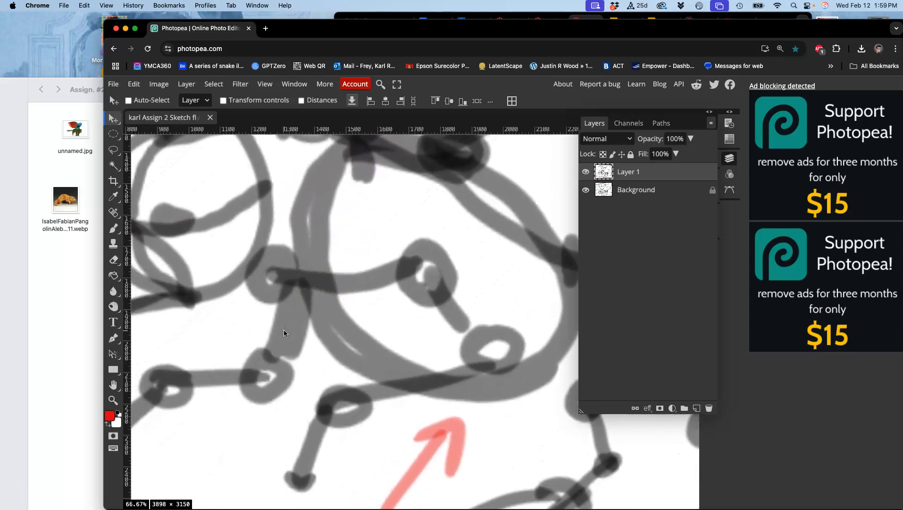
pyautogui.scroll(8, 283, 332)
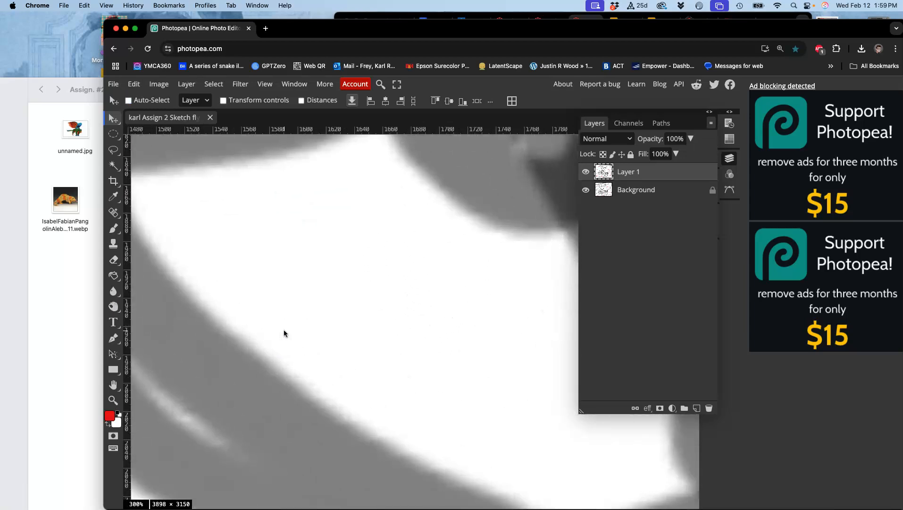
pyautogui.scroll(1, 284, 330)
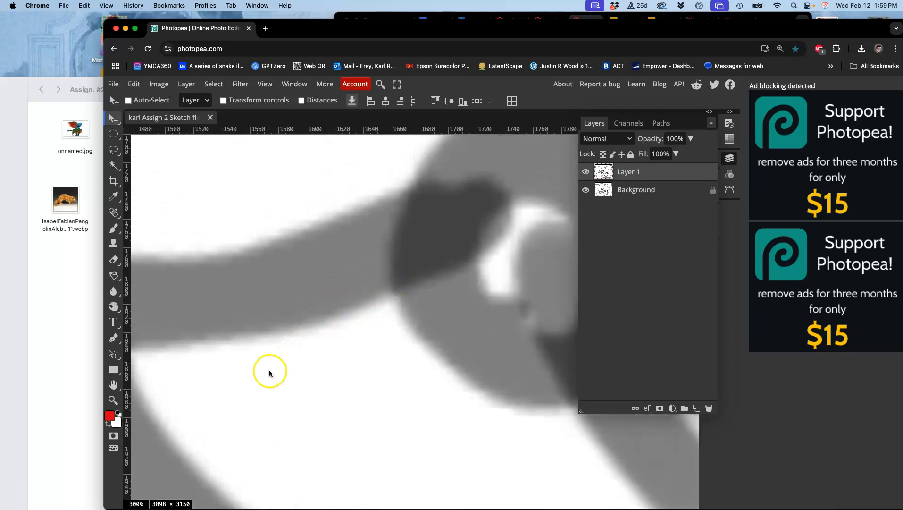
pyautogui.scroll(-15, 277, 370)
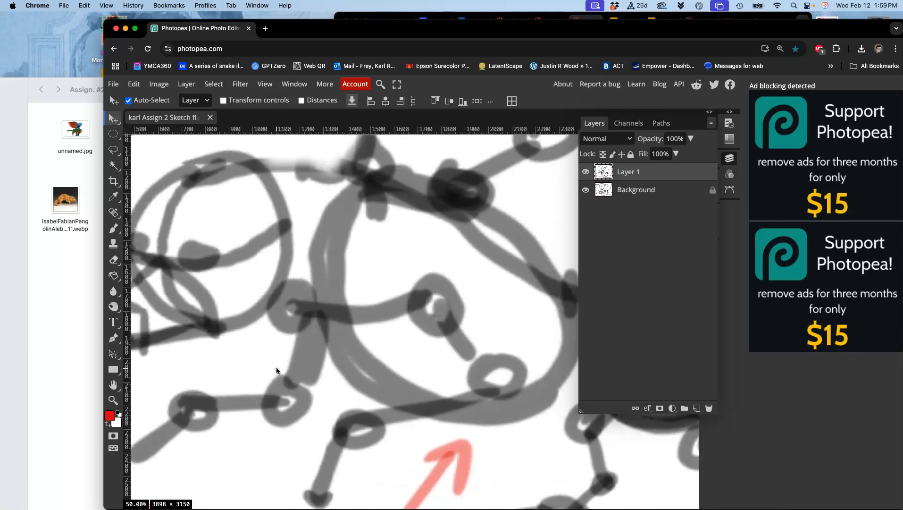
pyautogui.hscroll(3, 276, 370)
pyautogui.click(361, 371)
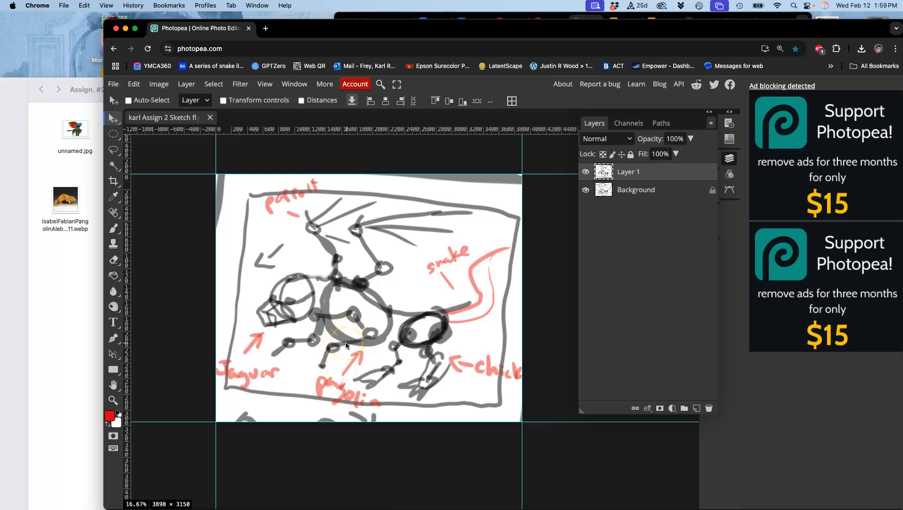
# Place the puma-2287640.jpg reference photo over the creature's head, scaled to 80.37% and centered at X 584 px, Y 1500 px
pyautogui.click(84, 284)
pyautogui.click(213, 206)
pyautogui.doubleClick(213, 206)
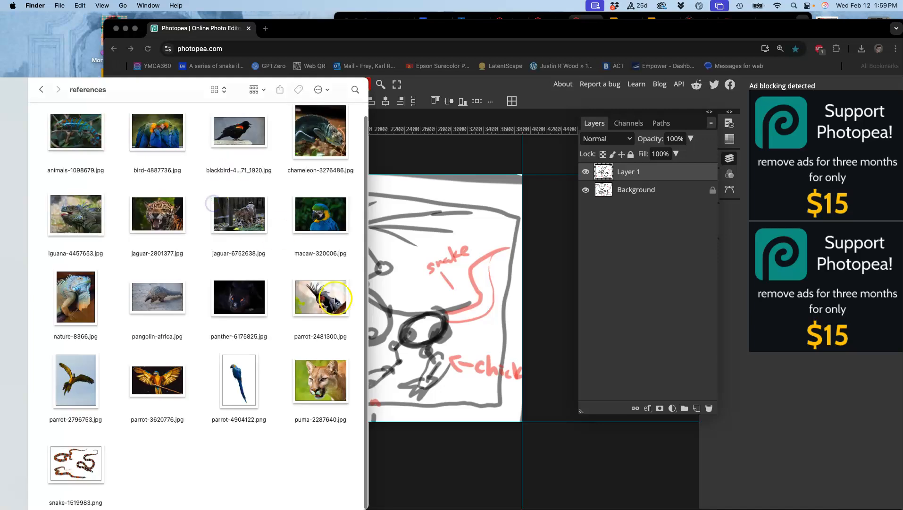
pyautogui.moveTo(320, 364); pyautogui.dragTo(446, 304)
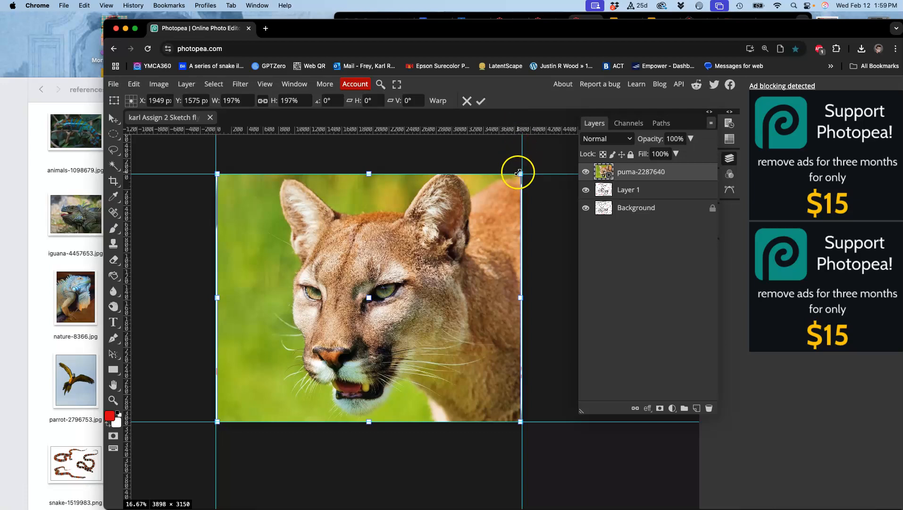
pyautogui.moveTo(520, 173); pyautogui.dragTo(325, 299)
pyautogui.moveTo(298, 374)
pyautogui.mouseDown()
pyautogui.moveTo(299, 236)
pyautogui.moveTo(294, 288)
pyautogui.moveTo(283, 294)
pyautogui.mouseUp()
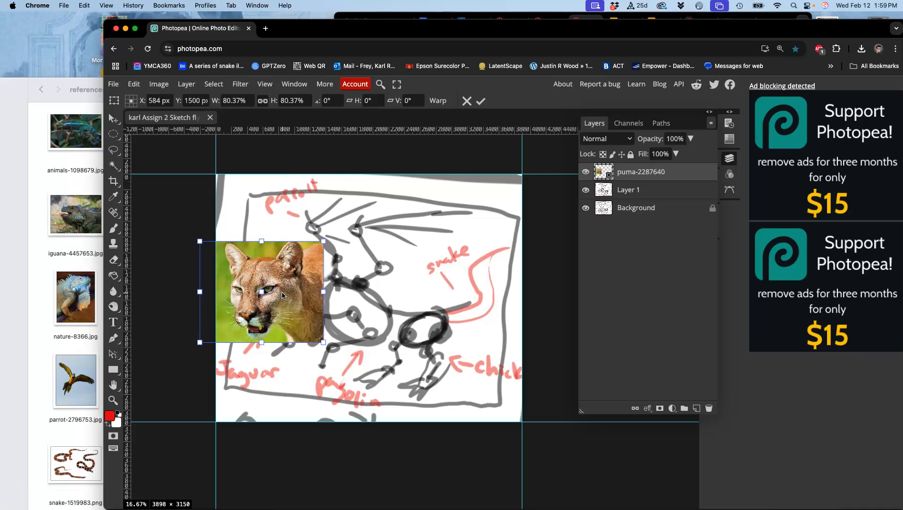
pyautogui.press('Return')
# Place pangolin-africa.jpg at 383.41% scale, centered at X 1907 px, Y 1859 px, and move its layer below the puma layer
pyautogui.click(79, 265)
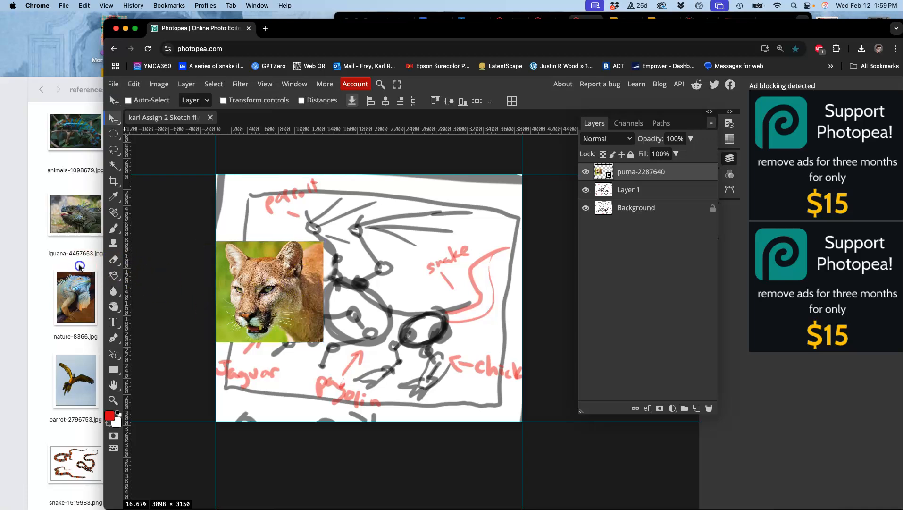
pyautogui.moveTo(157, 296); pyautogui.dragTo(438, 316)
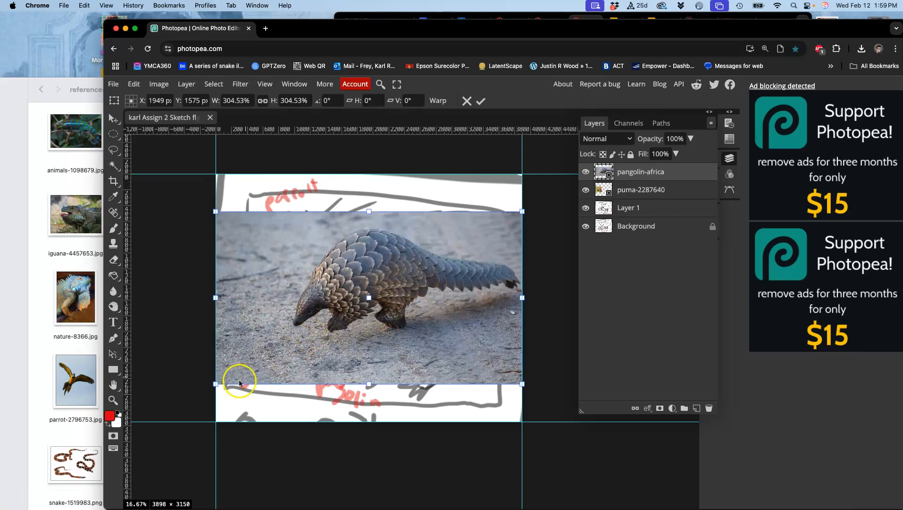
pyautogui.moveTo(215, 385); pyautogui.dragTo(136, 428)
pyautogui.moveTo(391, 261); pyautogui.dragTo(395, 289)
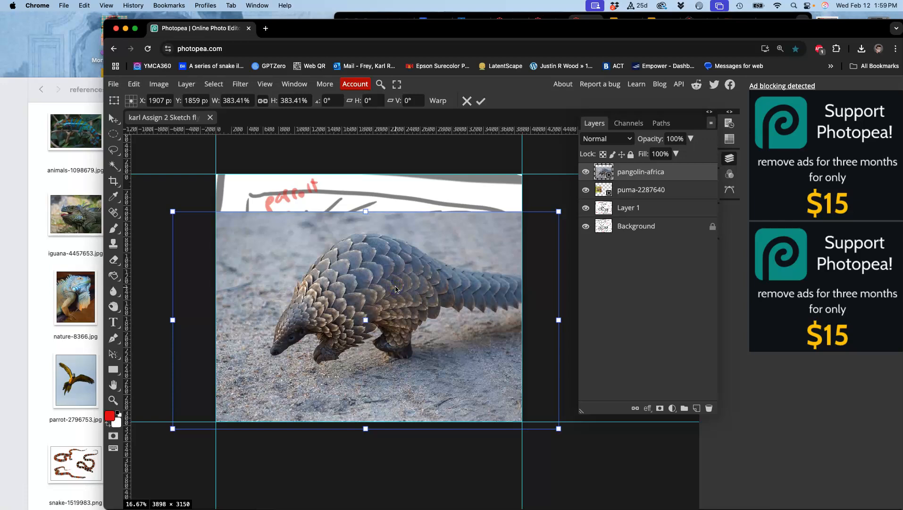
pyautogui.press('Return')
pyautogui.moveTo(599, 179); pyautogui.dragTo(631, 193)
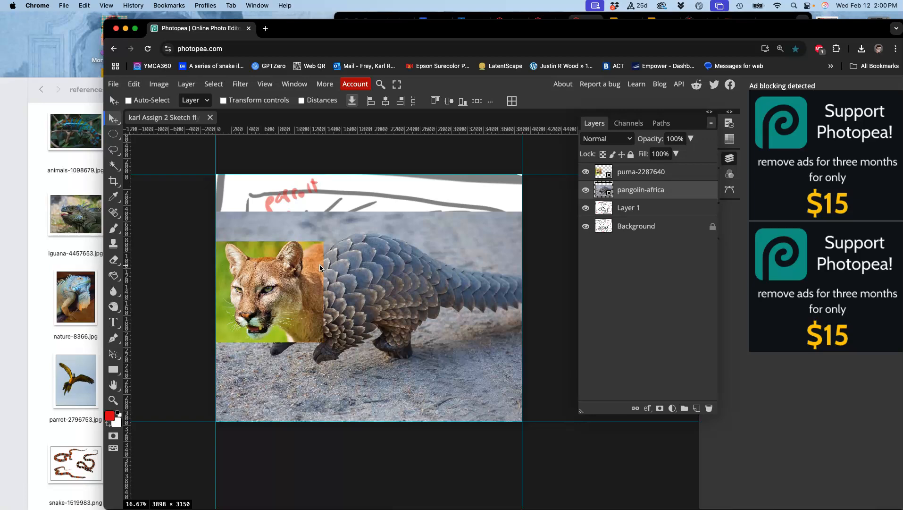
# Hide the puma and pangolin layers and enlarge the canvas to 40 × 30 inches around its center
pyautogui.click(586, 189)
pyautogui.click(585, 172)
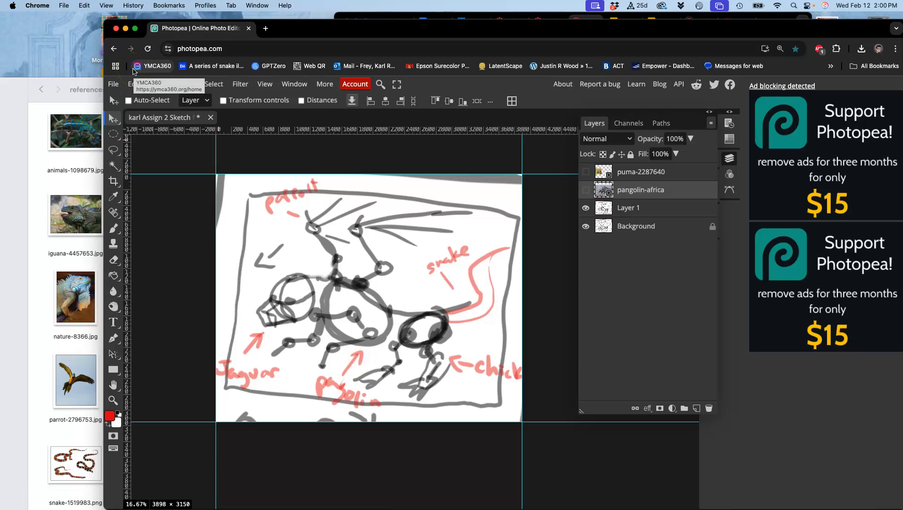
pyautogui.click(160, 85)
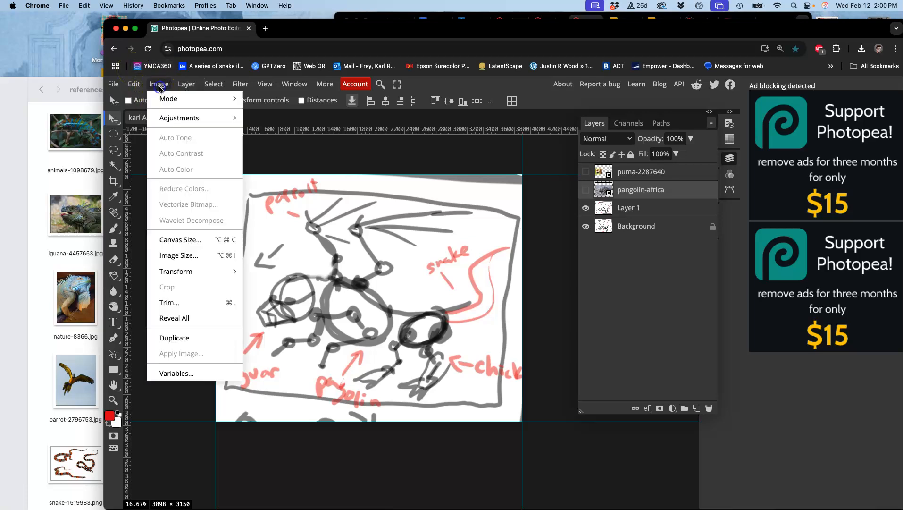
pyautogui.click(179, 241)
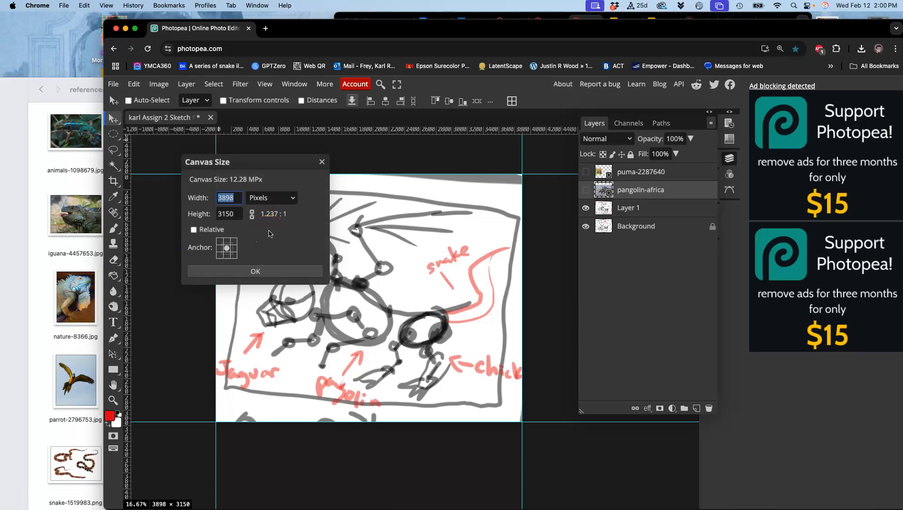
pyautogui.click(266, 197)
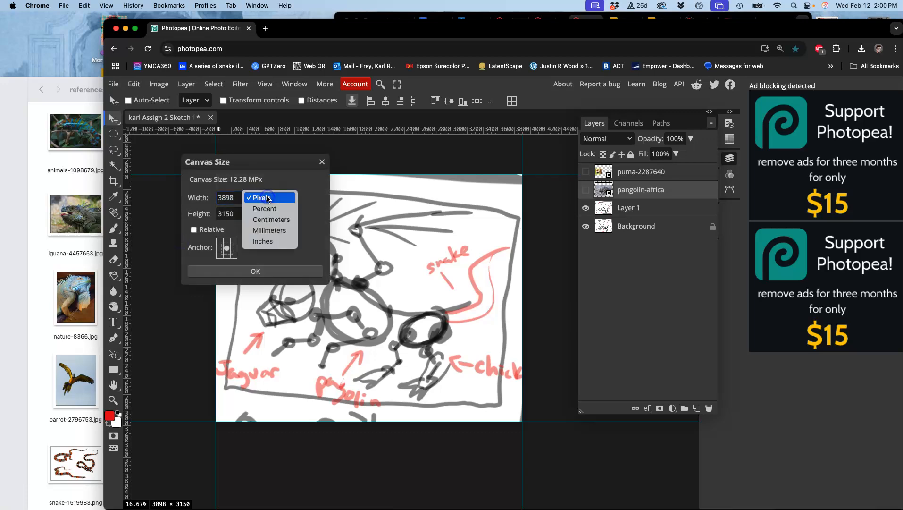
pyautogui.click(269, 242)
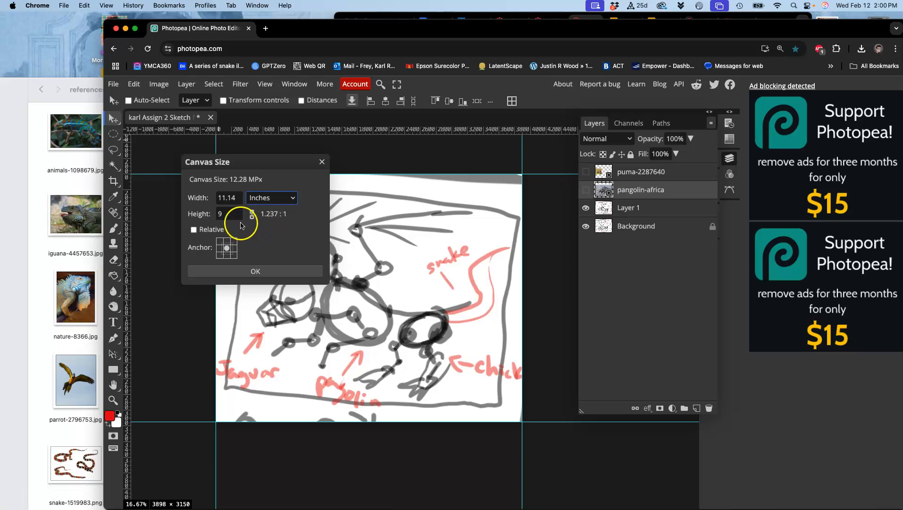
pyautogui.moveTo(240, 198); pyautogui.dragTo(203, 214)
pyautogui.write('40')
pyautogui.write('30')
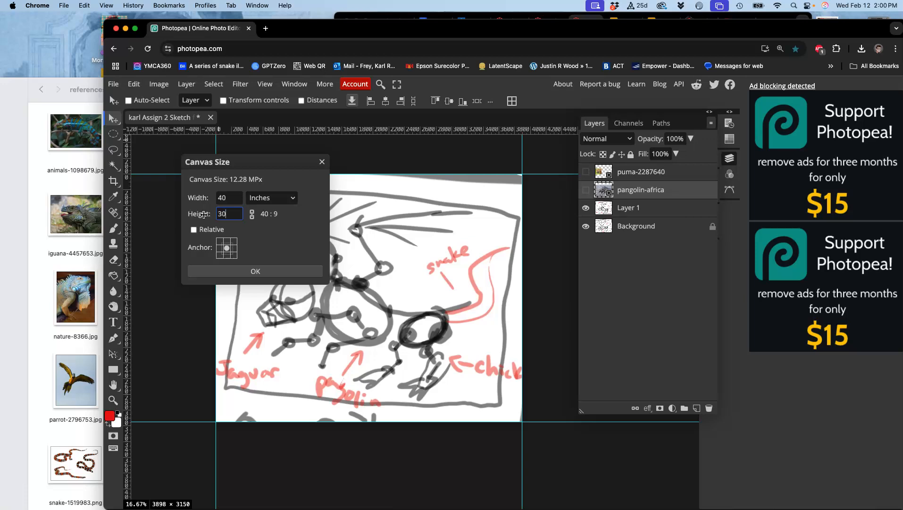
pyautogui.click(246, 270)
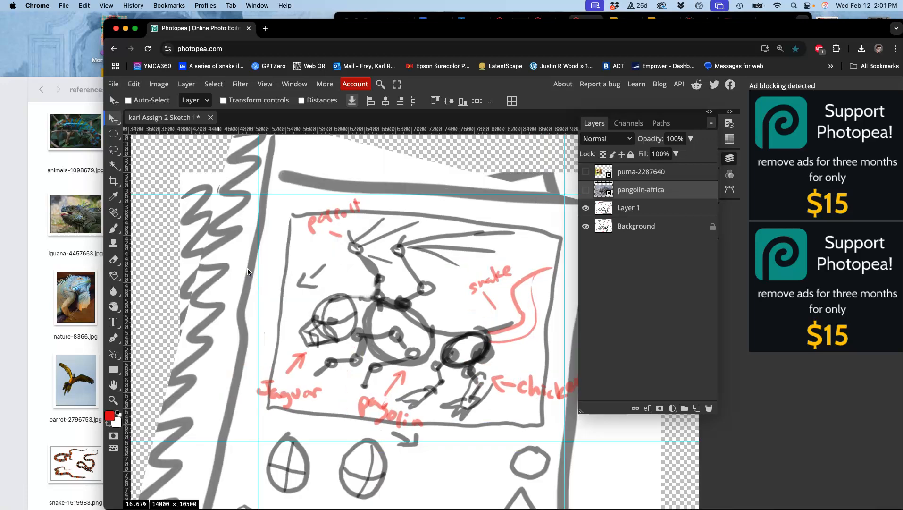
# Copy the rectangle enclosed by the guides around the creature drawing from Layer 1 onto a new layer
pyautogui.press('super+minus')
pyautogui.press('super+minus')
pyautogui.press('super+minus')
pyautogui.click(437, 306)
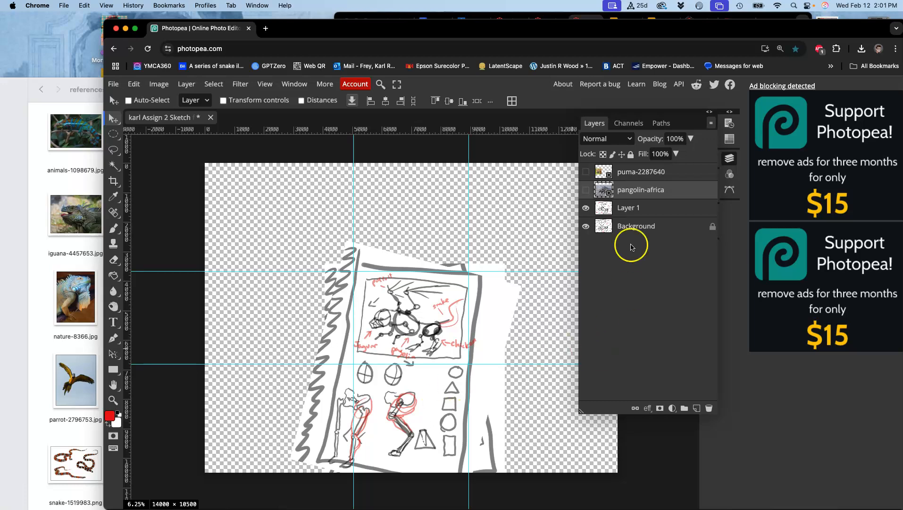
pyautogui.click(633, 209)
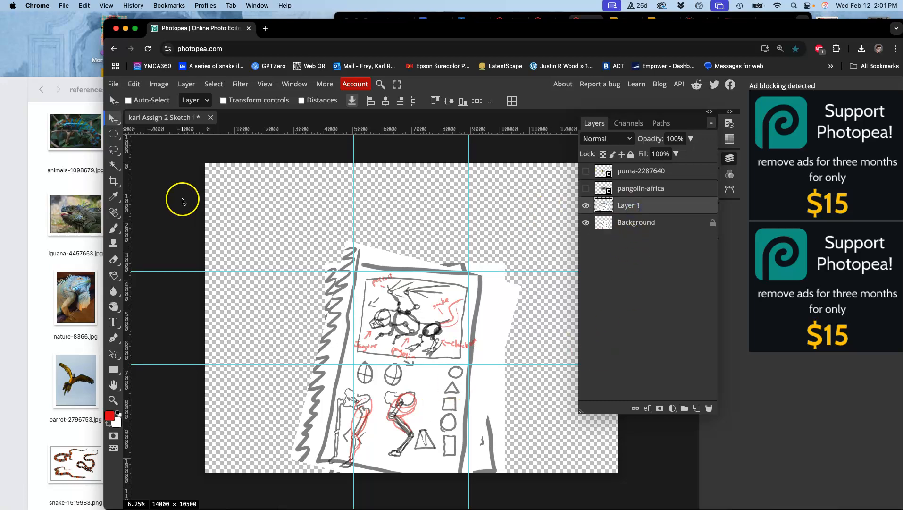
pyautogui.click(114, 135)
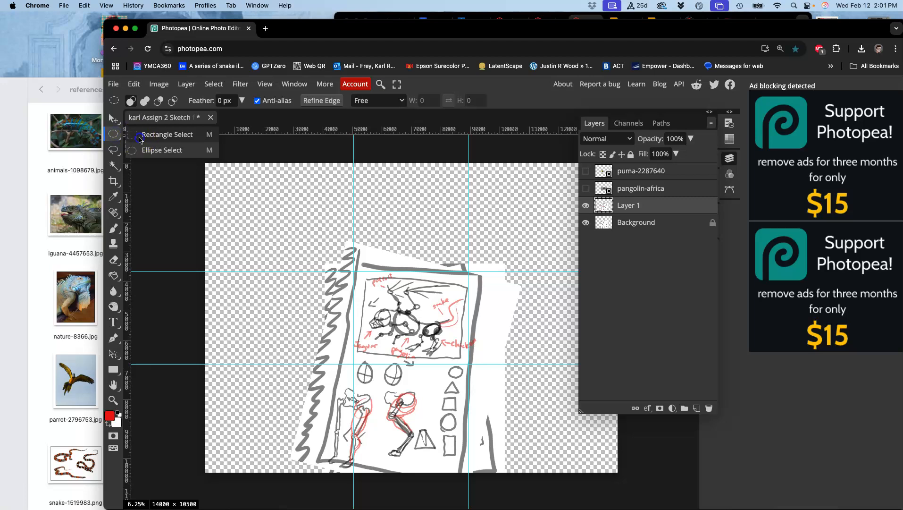
pyautogui.click(141, 133)
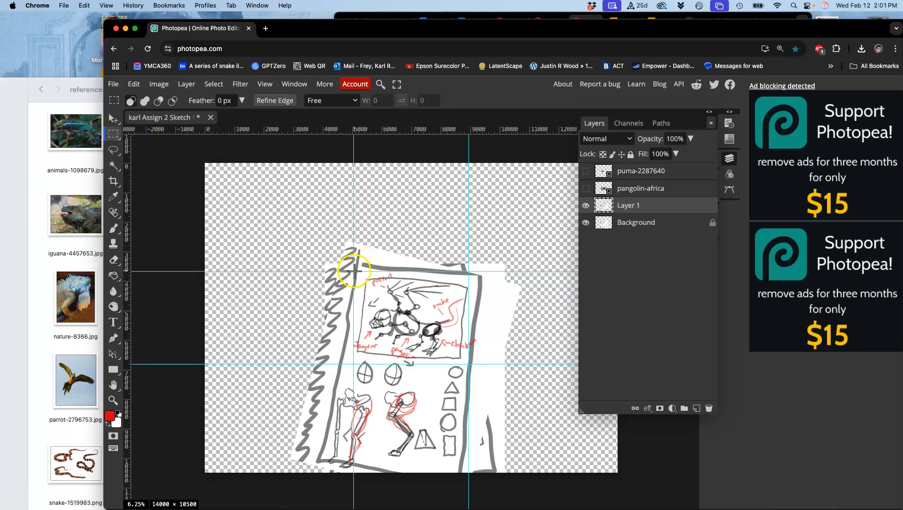
pyautogui.moveTo(354, 272); pyautogui.dragTo(468, 364)
pyautogui.press('super+j')
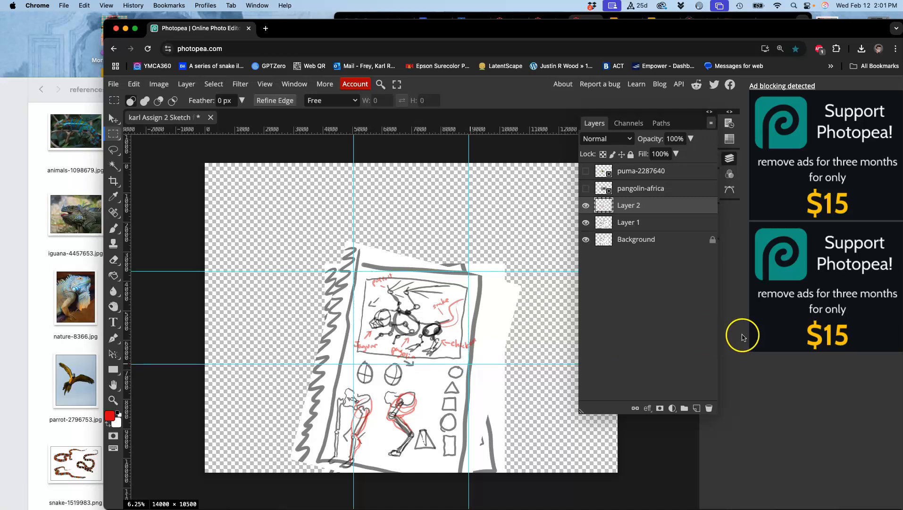
pyautogui.click(652, 226)
pyautogui.press('Delete')
pyautogui.press('Delete')
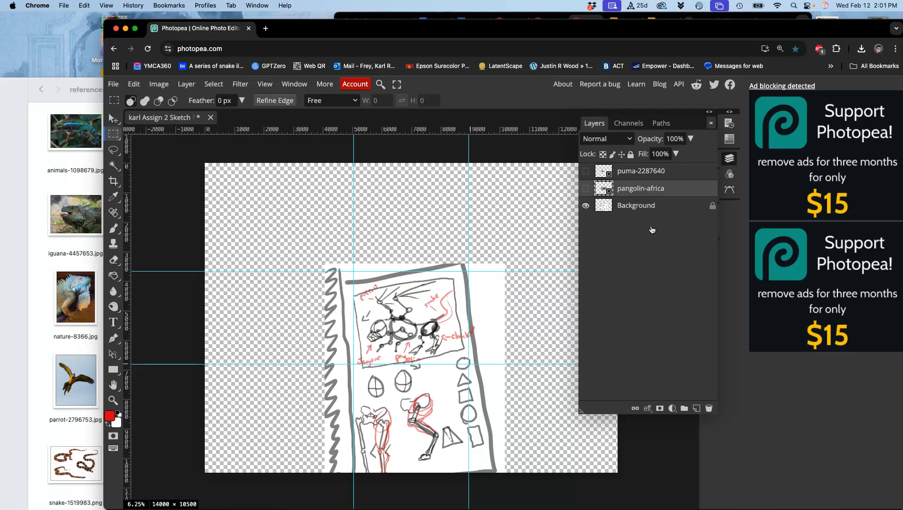
pyautogui.press('super+z')
pyautogui.press('super+z')
# Delete the full-page sketch layers, Layer 1 and Background, keeping the copied creature drawing
pyautogui.click(643, 230)
pyautogui.click(639, 241)
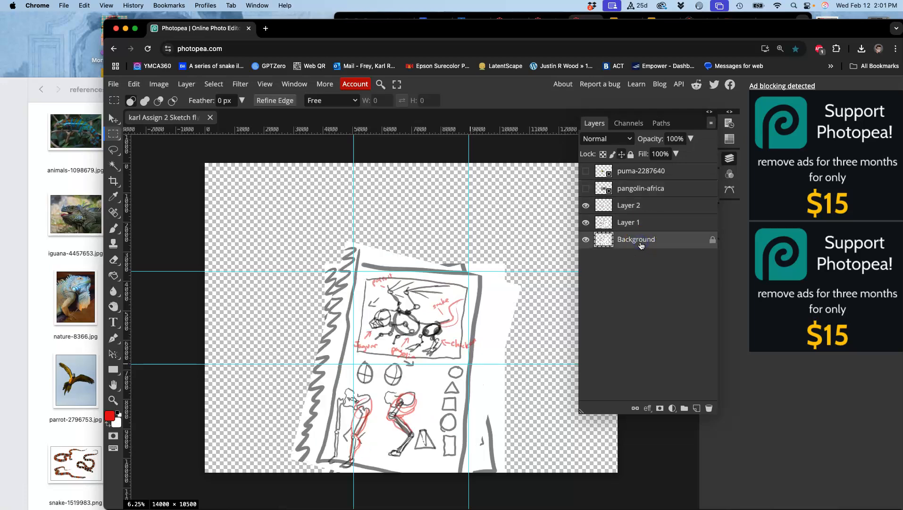
pyautogui.press('Delete')
pyautogui.press('Delete')
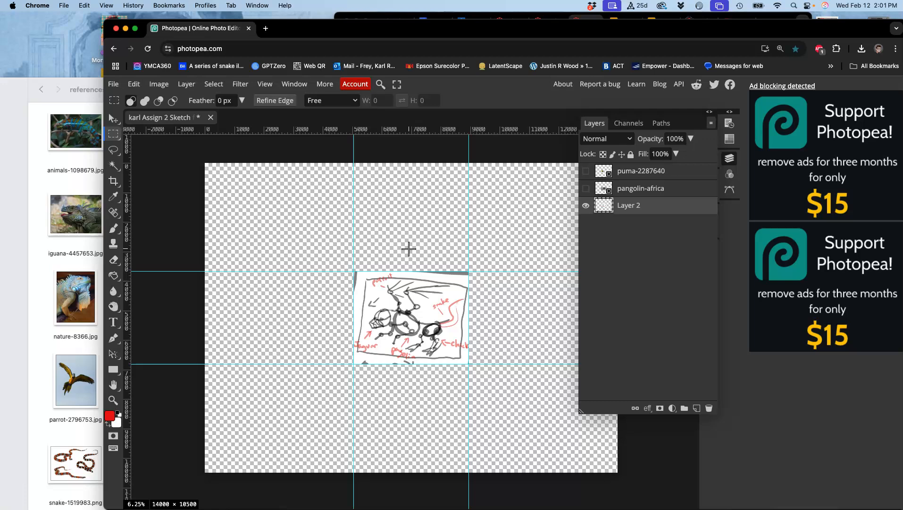
# Add an empty layer beneath the creature drawing and fill it with gray at 100% opacity
pyautogui.hscroll(3, 408, 249)
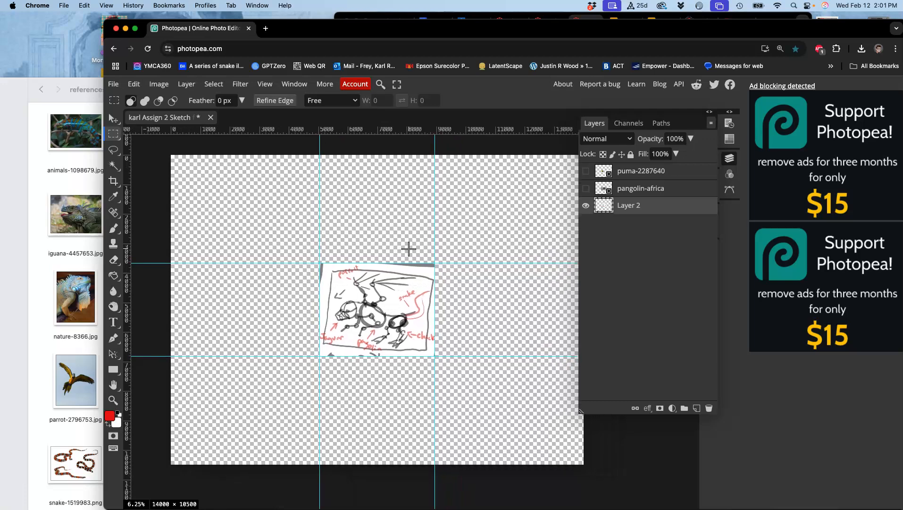
pyautogui.click(697, 408)
pyautogui.moveTo(650, 205); pyautogui.dragTo(646, 239)
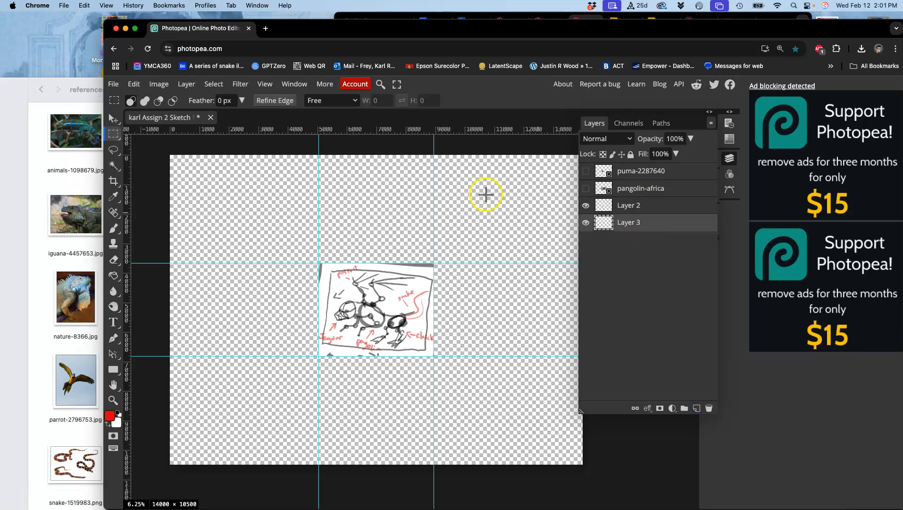
pyautogui.click(132, 88)
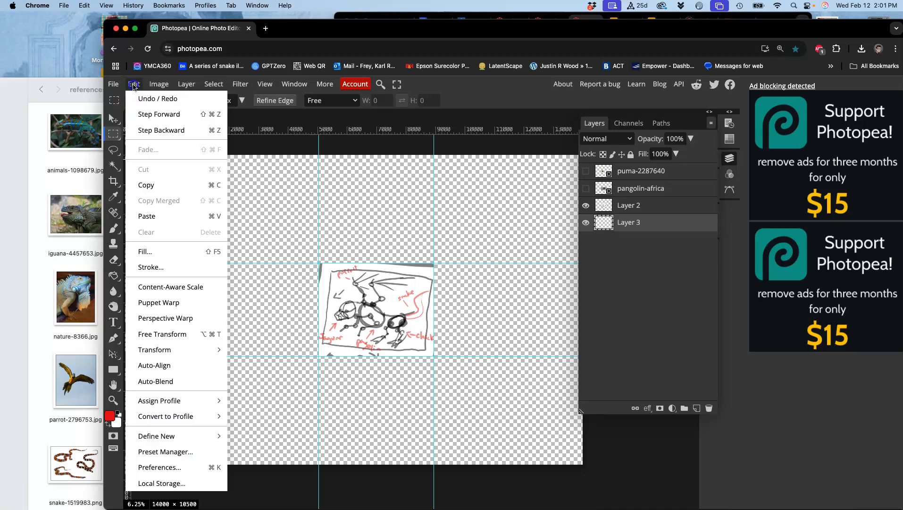
pyautogui.click(148, 250)
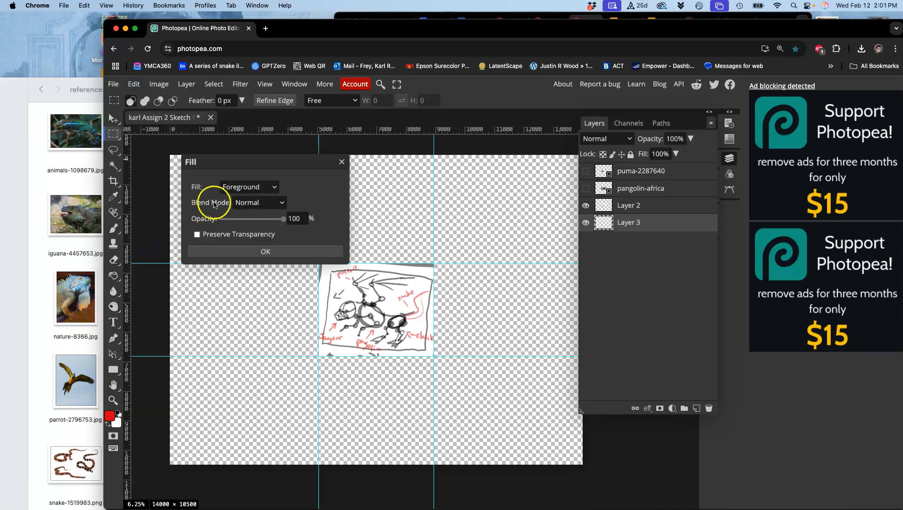
pyautogui.click(246, 186)
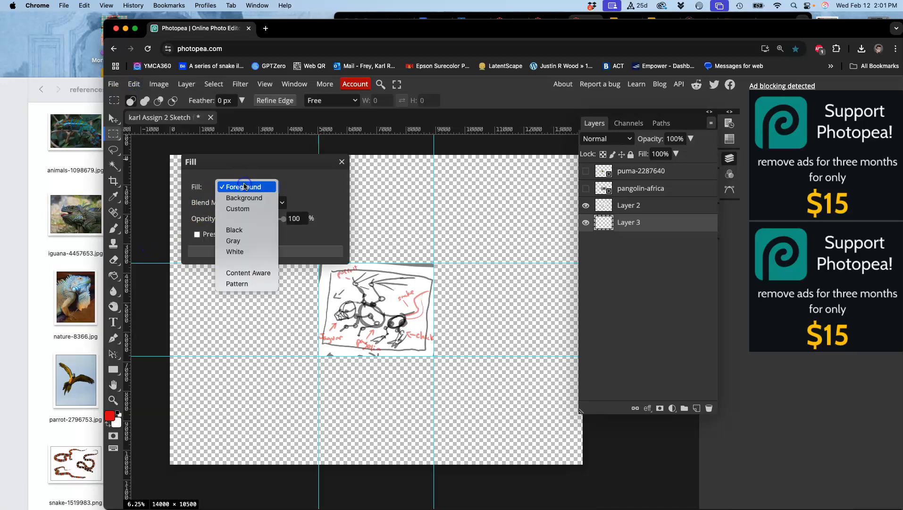
pyautogui.click(246, 241)
pyautogui.click(256, 251)
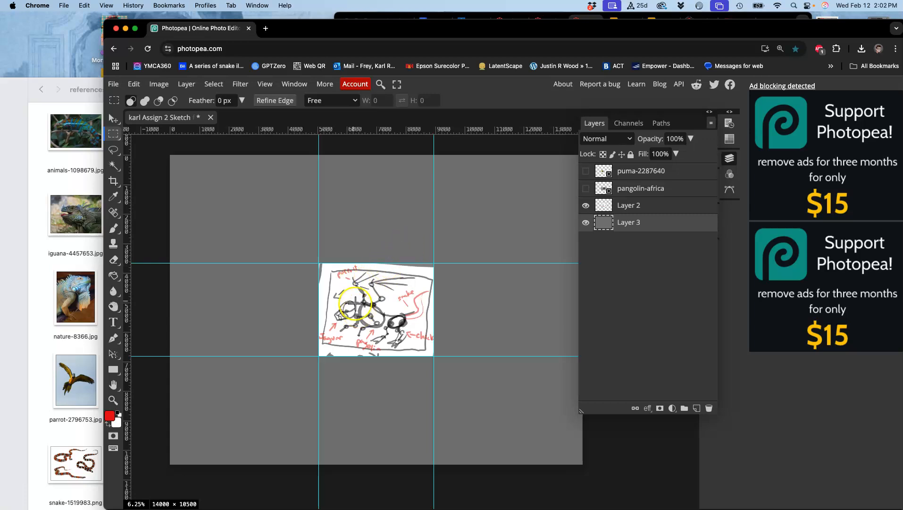
# Show the pangolin-africa layer and move its photo clear of the sketch to the canvas area below and right of it
pyautogui.click(585, 188)
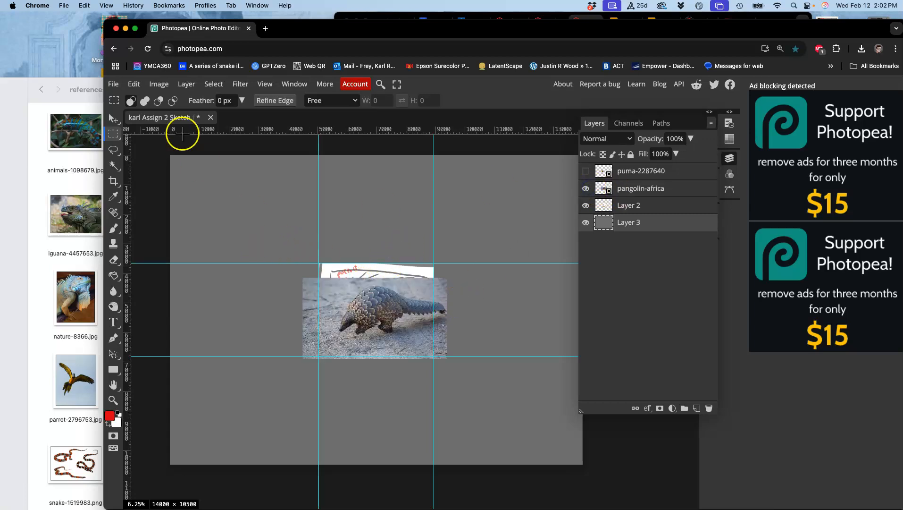
pyautogui.click(113, 118)
pyautogui.moveTo(394, 307); pyautogui.dragTo(488, 388)
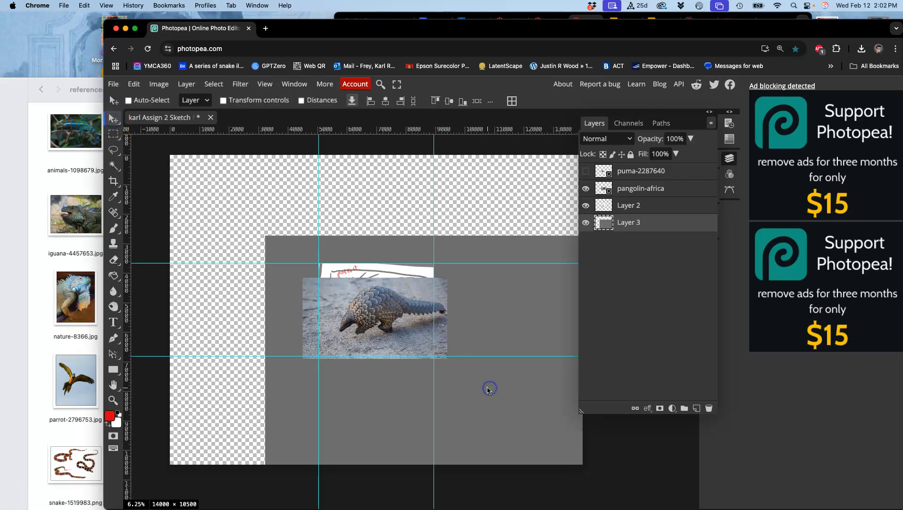
pyautogui.press('super+z')
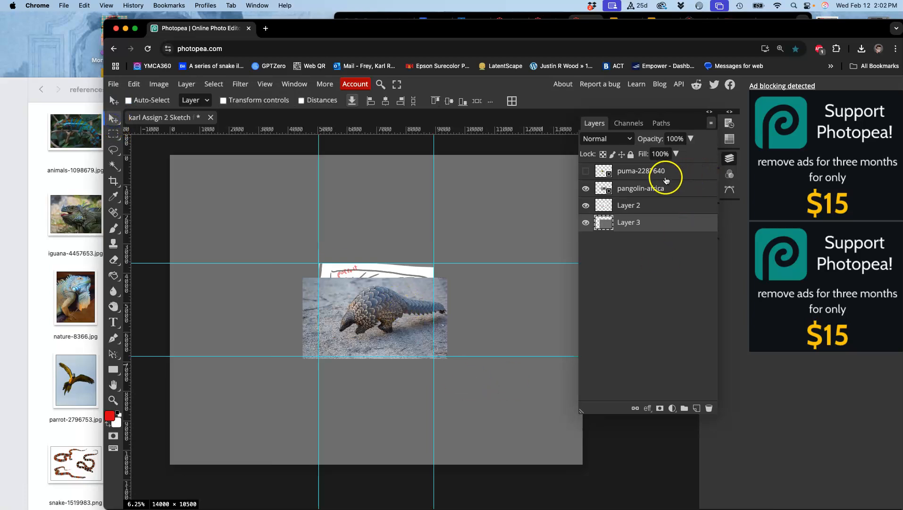
pyautogui.click(661, 191)
pyautogui.moveTo(404, 316); pyautogui.dragTo(519, 406)
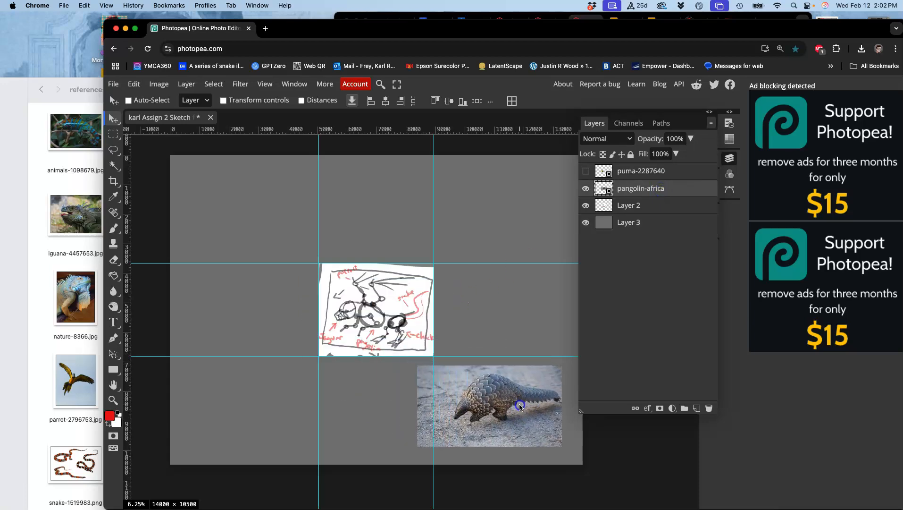
# Show the puma-2287640 layer and move its photo to the gray area above and left of the sketch
pyautogui.click(586, 171)
pyautogui.moveTo(337, 302)
pyautogui.mouseDown()
pyautogui.moveTo(292, 262)
pyautogui.moveTo(372, 317)
pyautogui.moveTo(331, 291)
pyautogui.moveTo(330, 305)
pyautogui.mouseUp()
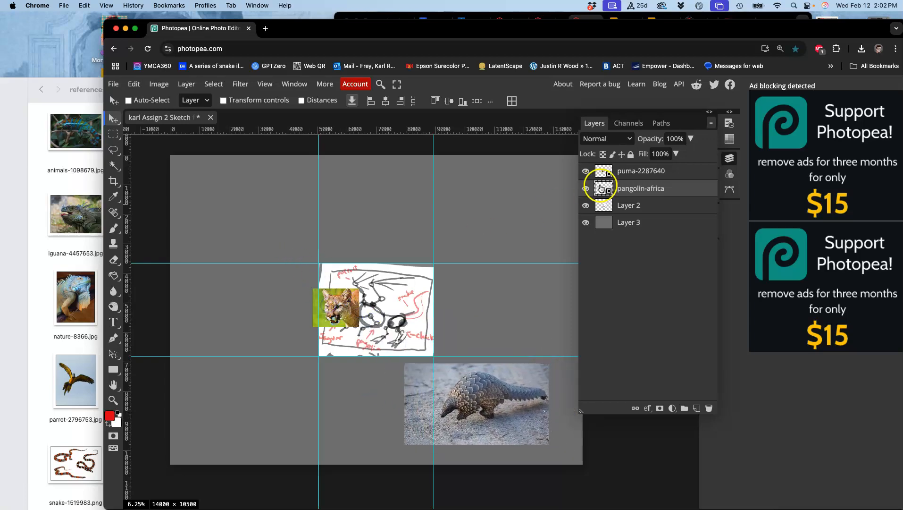
pyautogui.click(624, 174)
pyautogui.moveTo(343, 310); pyautogui.dragTo(288, 219)
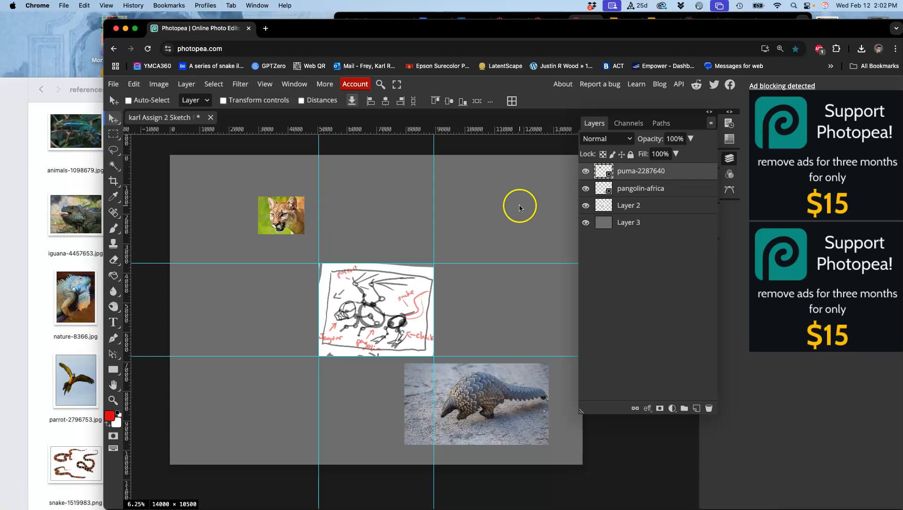
# Start saving the document as a PSD and remove the word "Sketch" from the file name so it ends in "Assign 2 flying jaguar.psd"
pyautogui.click(112, 85)
pyautogui.click(137, 200)
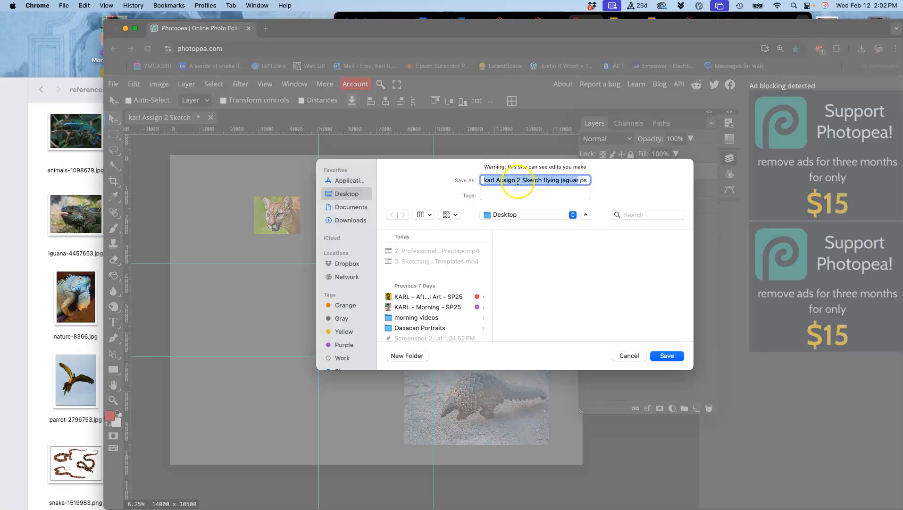
pyautogui.click(518, 181)
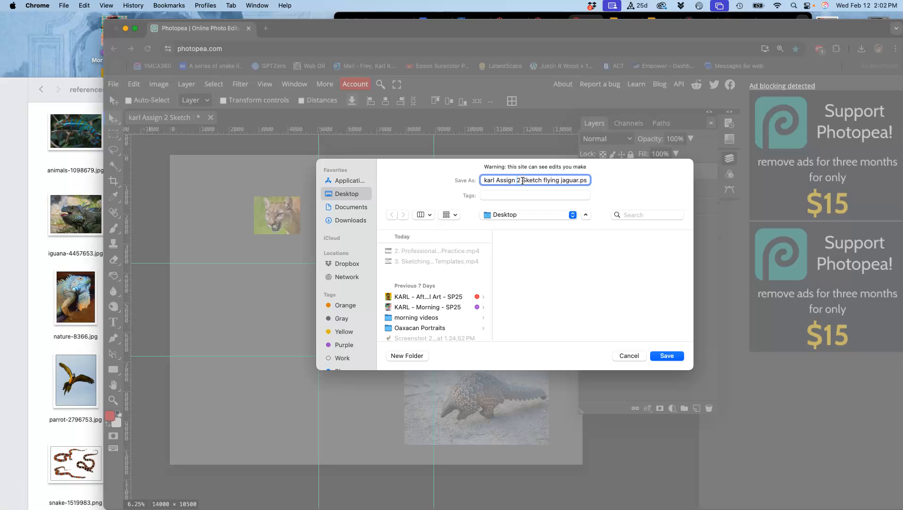
pyautogui.press('BackSpace')
pyautogui.click(555, 207)
pyautogui.click(522, 214)
pyautogui.click(522, 215)
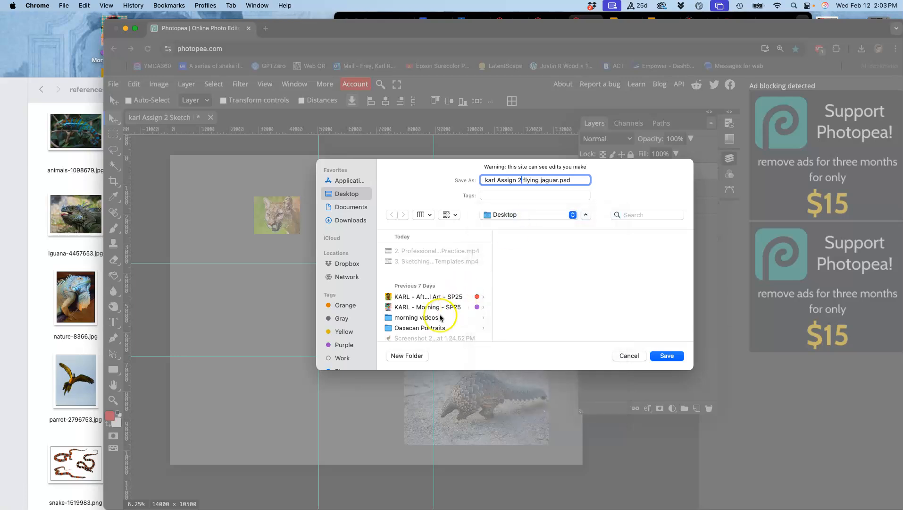
# Save the PSD in the Assign. #2 folder inside the afternoon SP25 class folder on the Desktop
pyautogui.click(432, 298)
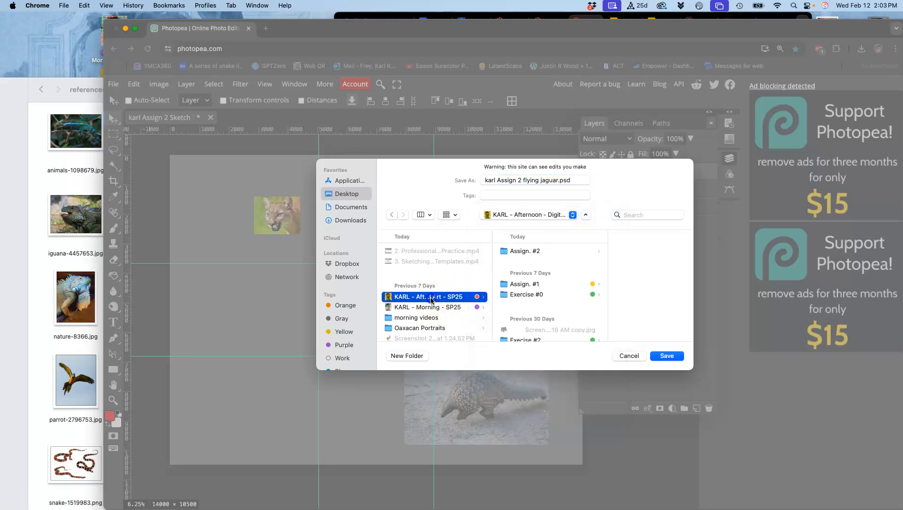
pyautogui.click(522, 250)
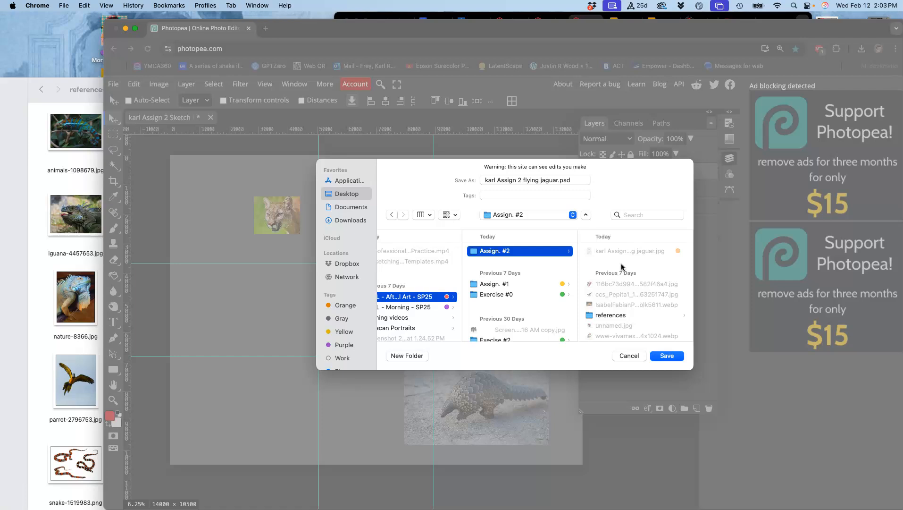
pyautogui.click(667, 356)
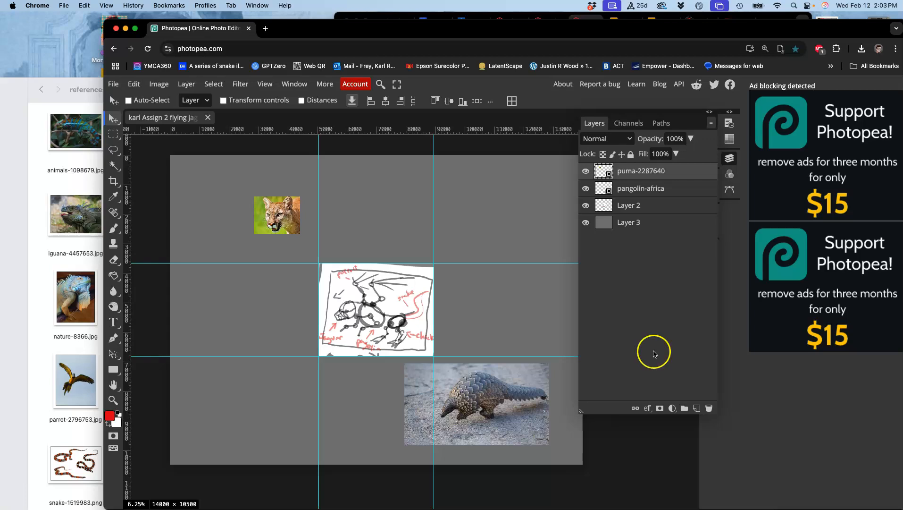
# In Finder, go up to the Assign. #2 folder and give the saved flying jaguar PSD a green tag
pyautogui.click(97, 187)
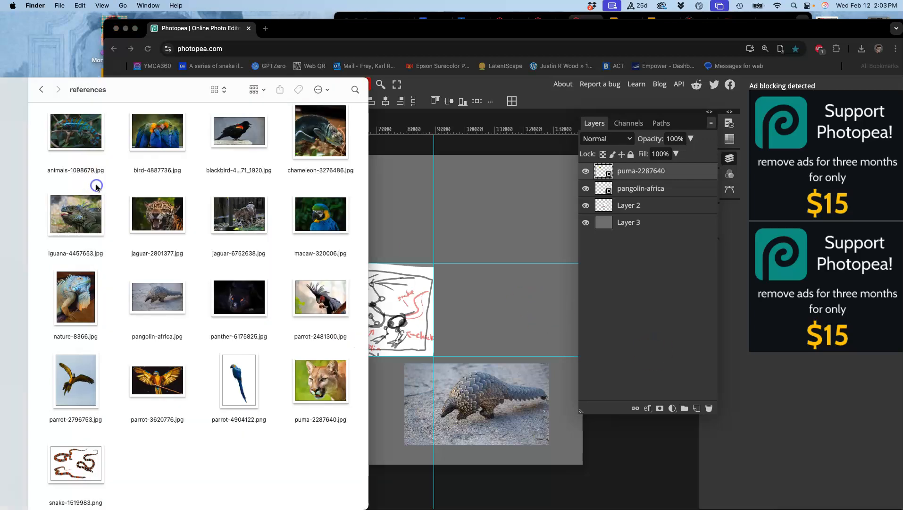
pyautogui.click(42, 90)
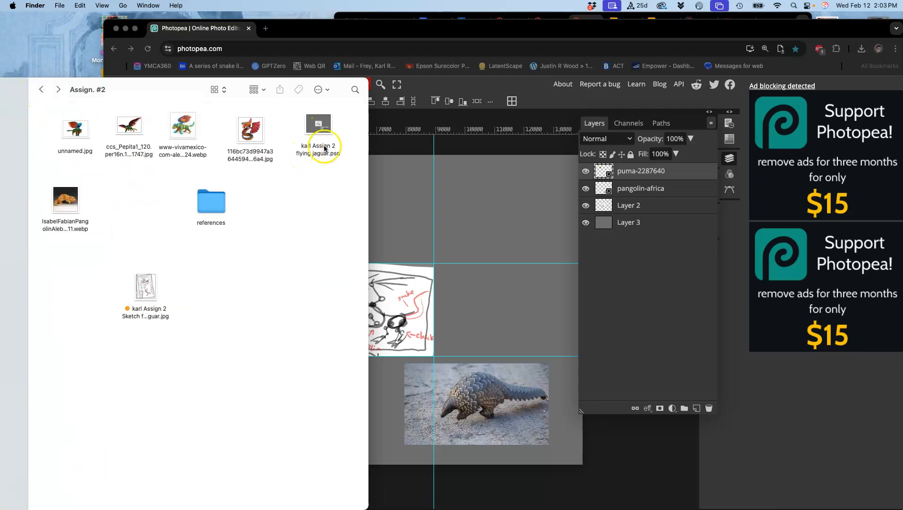
pyautogui.rightClick(323, 147)
pyautogui.click(370, 286)
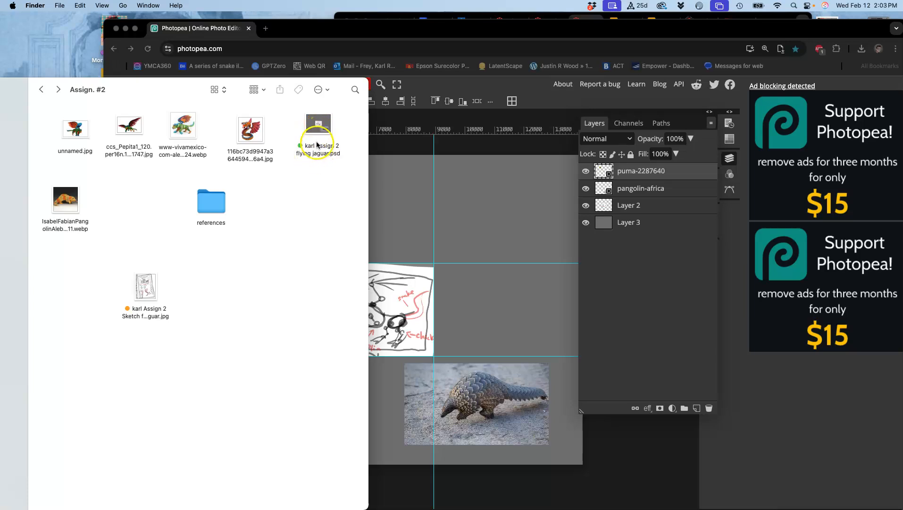
pyautogui.click(418, 232)
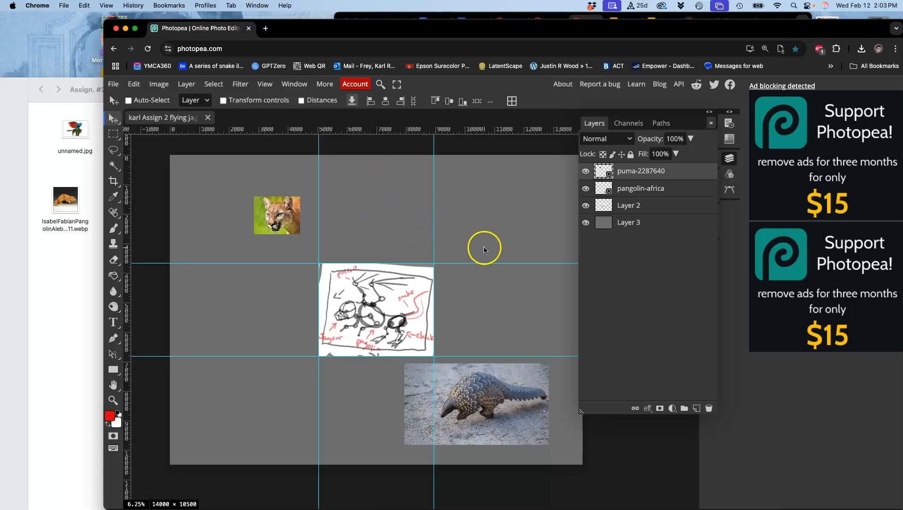
# Place parrot-2796753.jpg from the references folder into the Photopea document and position it above and right of the sketch
pyautogui.click(60, 269)
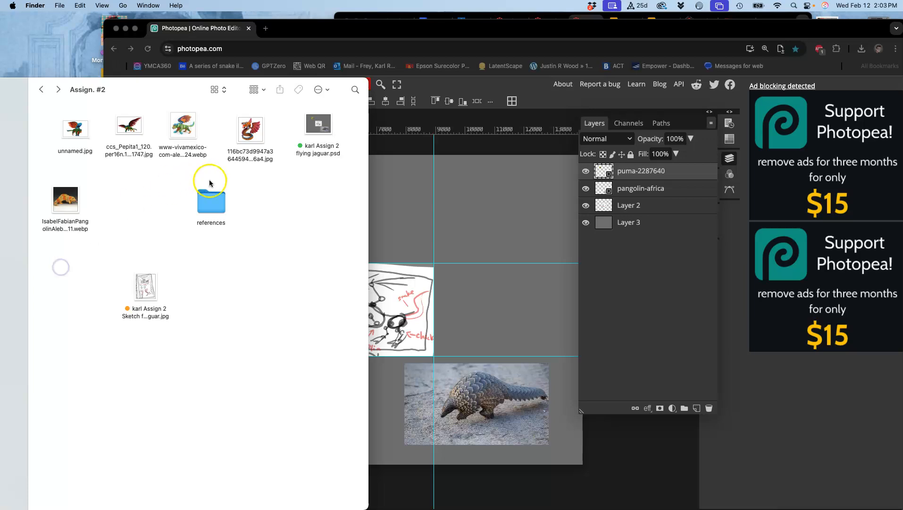
pyautogui.doubleClick(211, 201)
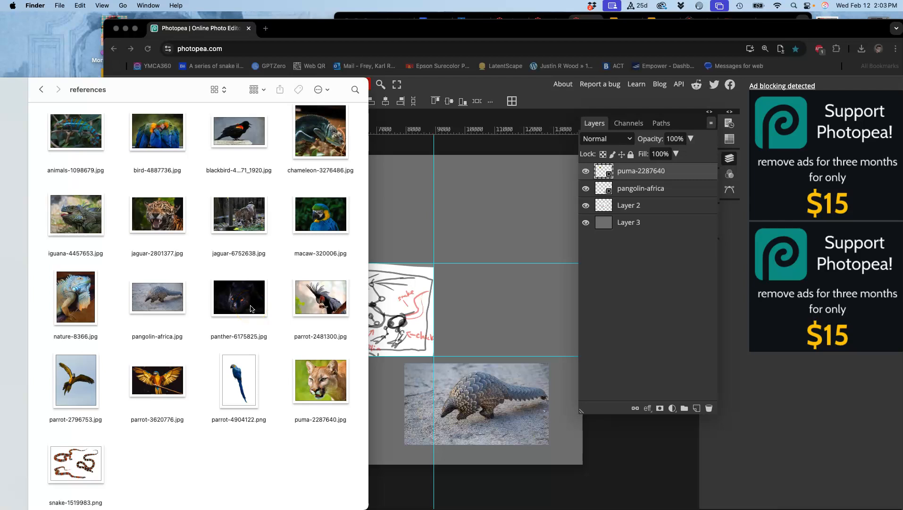
pyautogui.moveTo(76, 380); pyautogui.dragTo(489, 215)
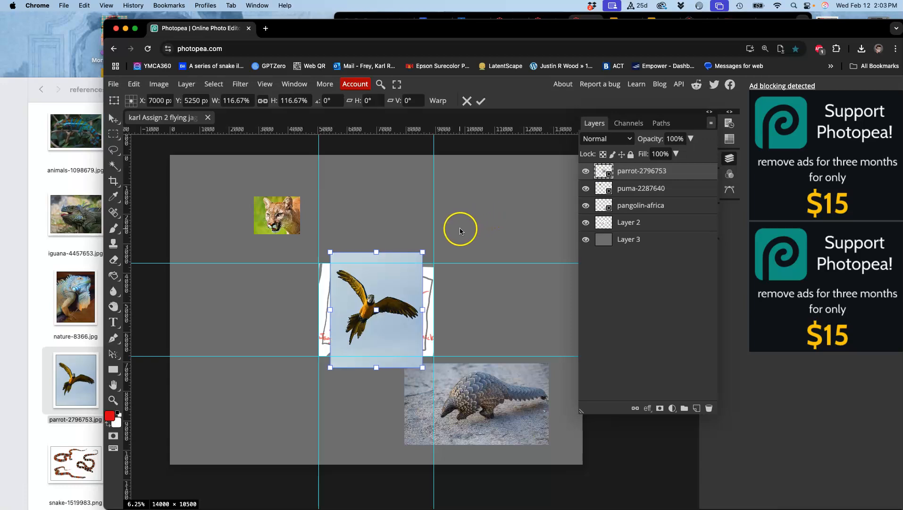
pyautogui.moveTo(403, 283); pyautogui.dragTo(525, 207)
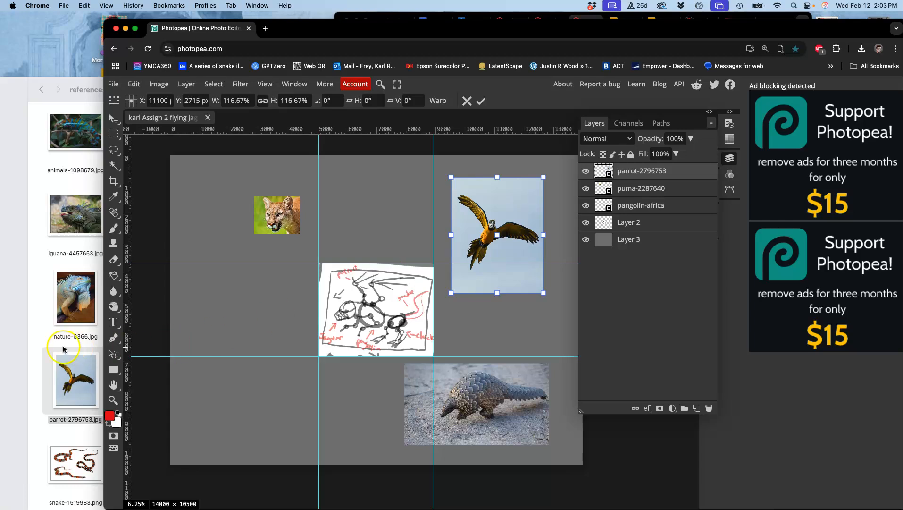
# Place snake-1519983.png from the references folder and position it right of the sketch, between the parrot and the pangolin
pyautogui.click(39, 343)
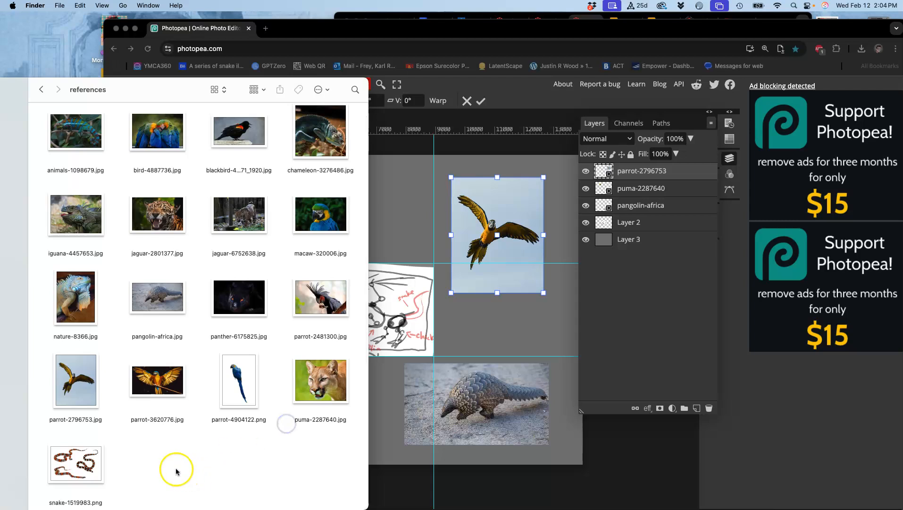
pyautogui.moveTo(79, 466); pyautogui.dragTo(526, 324)
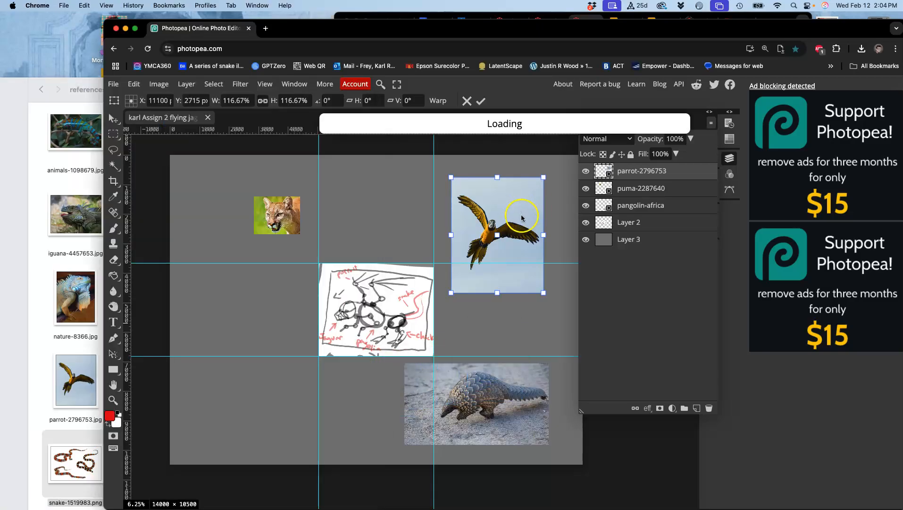
pyautogui.moveTo(400, 302); pyautogui.dragTo(532, 323)
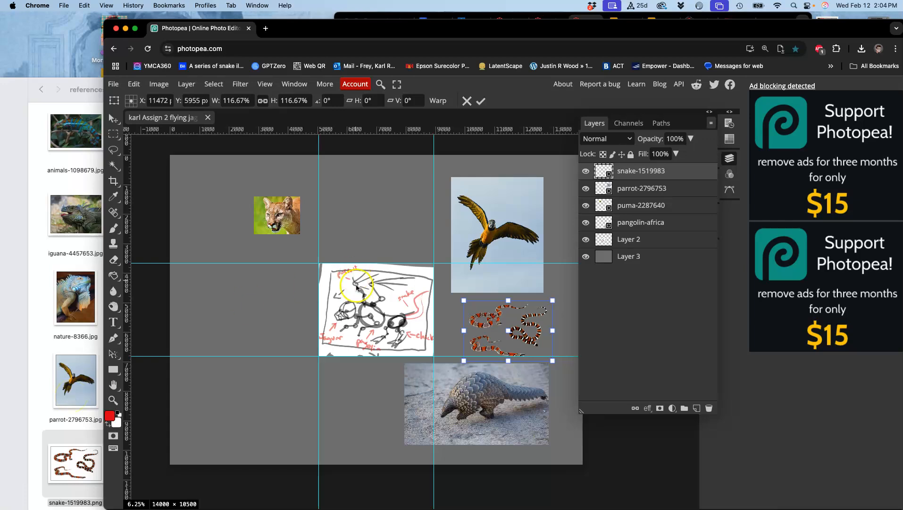
# Inspect animals-1098679.jpg and nature-8366.jpg at full size in Preview, closing each image after viewing it
pyautogui.click(75, 287)
pyautogui.click(75, 287)
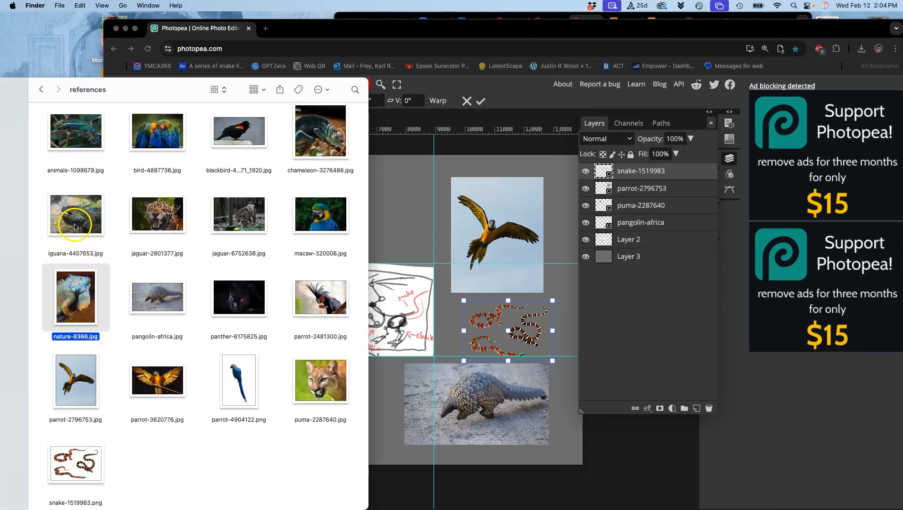
pyautogui.doubleClick(74, 145)
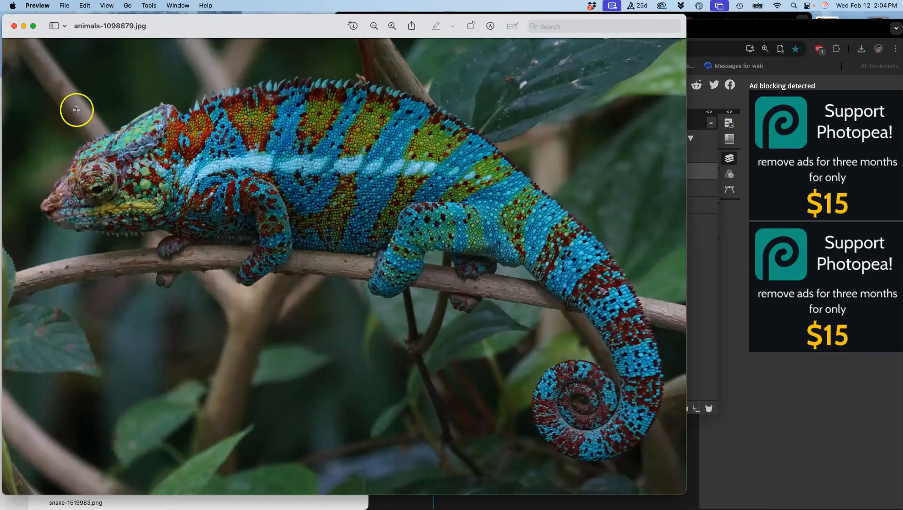
pyautogui.click(14, 26)
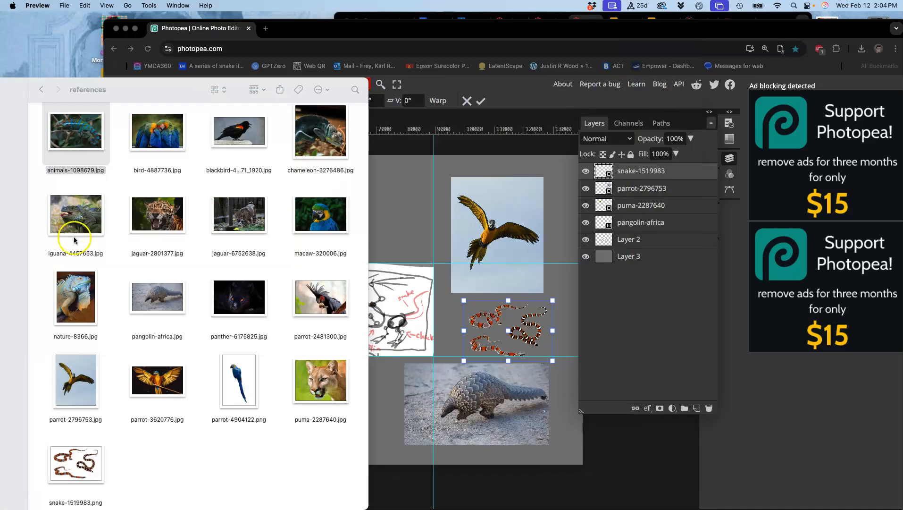
pyautogui.doubleClick(83, 285)
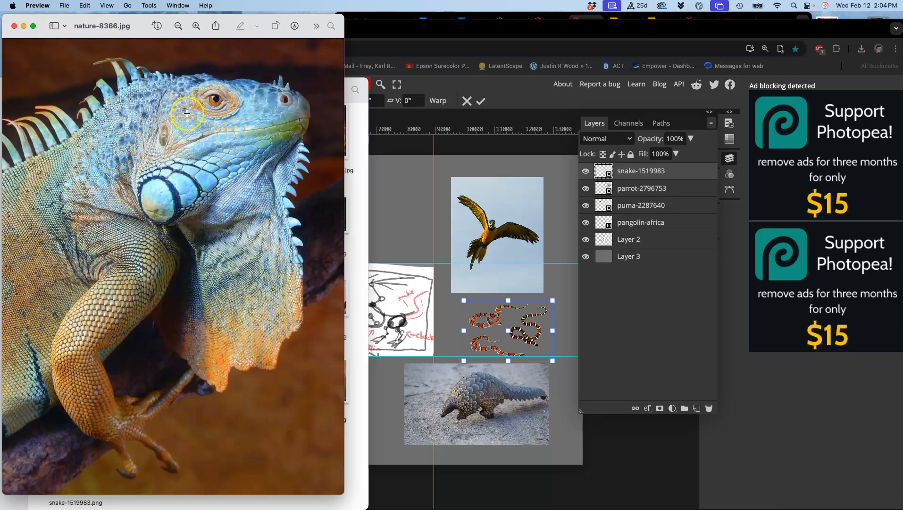
pyautogui.click(15, 26)
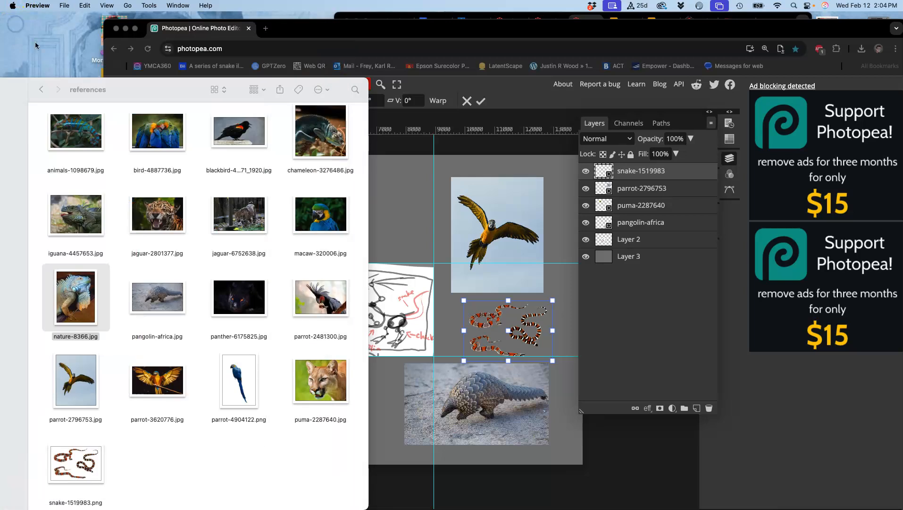
# Place nature-8366.jpg in the document, move it left of the sketch, and flip it horizontally so the iguana faces left
pyautogui.moveTo(73, 296); pyautogui.dragTo(417, 208)
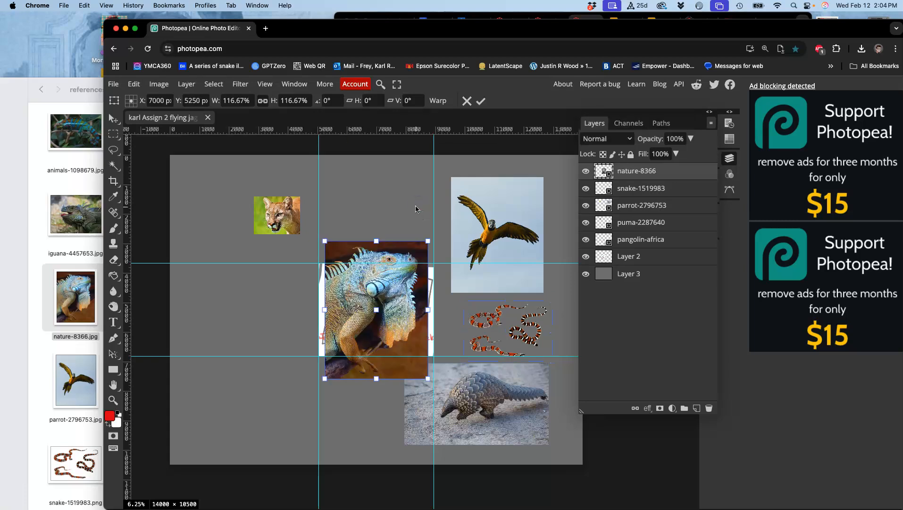
pyautogui.moveTo(387, 257); pyautogui.dragTo(265, 272)
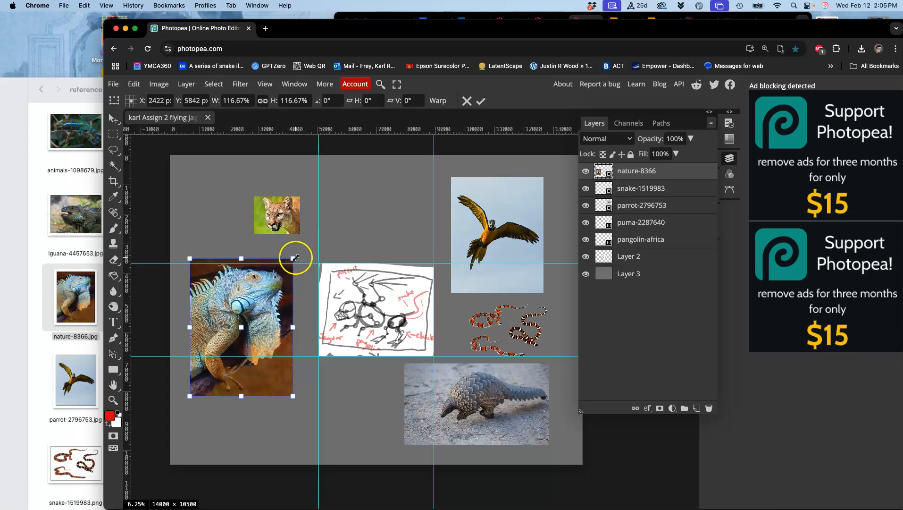
pyautogui.rightClick(265, 289)
pyautogui.click(312, 463)
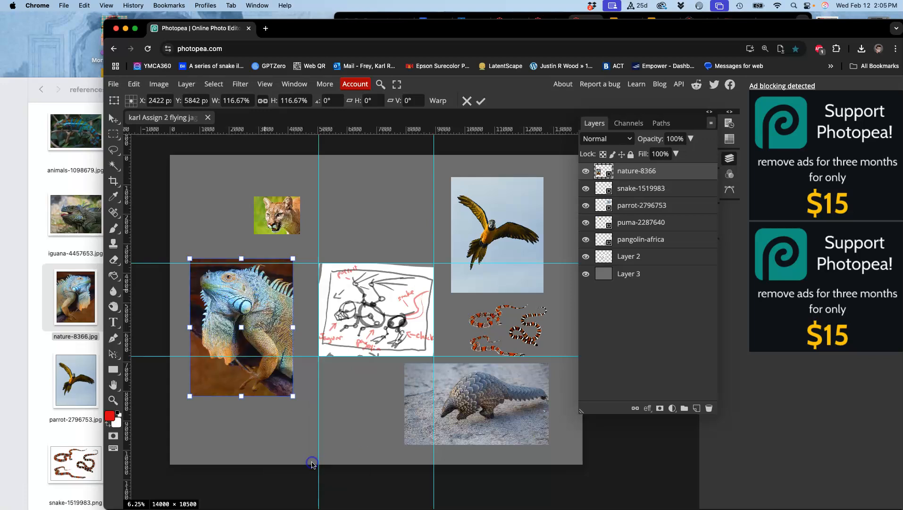
# Rotate the iguana photo counterclockwise, scale it to 74.2%, and apply the transform with the photo beside the sketch's left edge
pyautogui.moveTo(300, 253); pyautogui.dragTo(266, 248)
pyautogui.moveTo(240, 253); pyautogui.dragTo(239, 254)
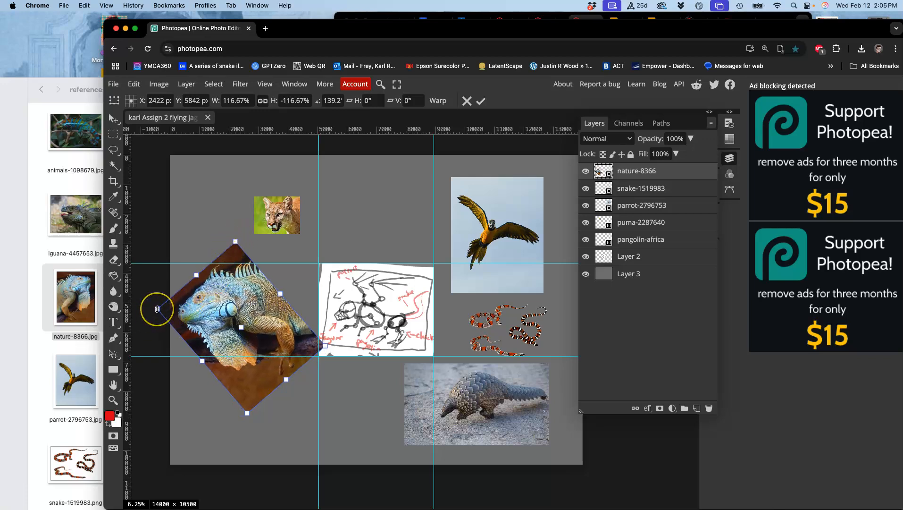
pyautogui.moveTo(155, 309); pyautogui.dragTo(220, 316)
pyautogui.click(284, 326)
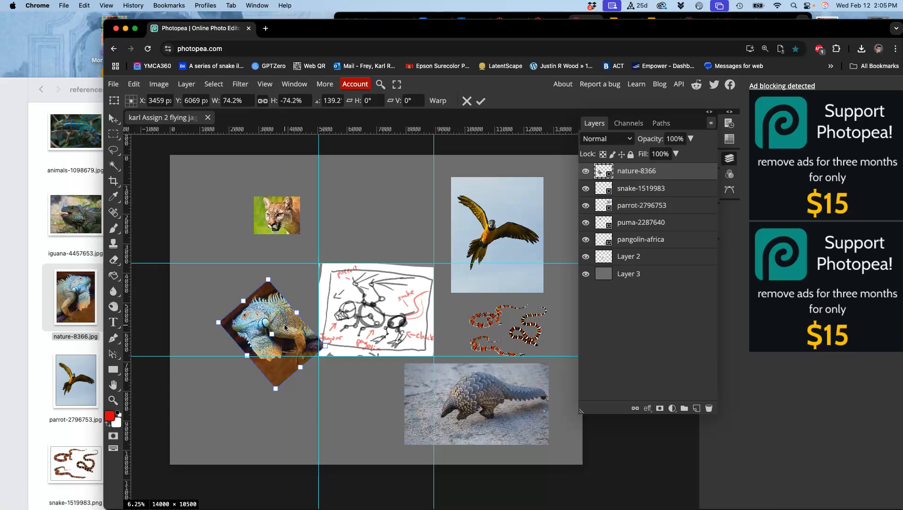
pyautogui.press('Return')
pyautogui.click(283, 220)
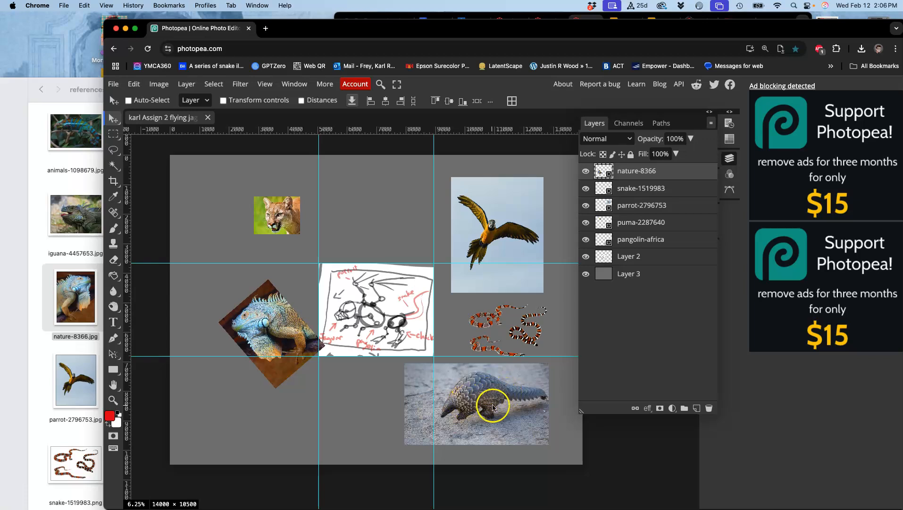
pyautogui.click(61, 406)
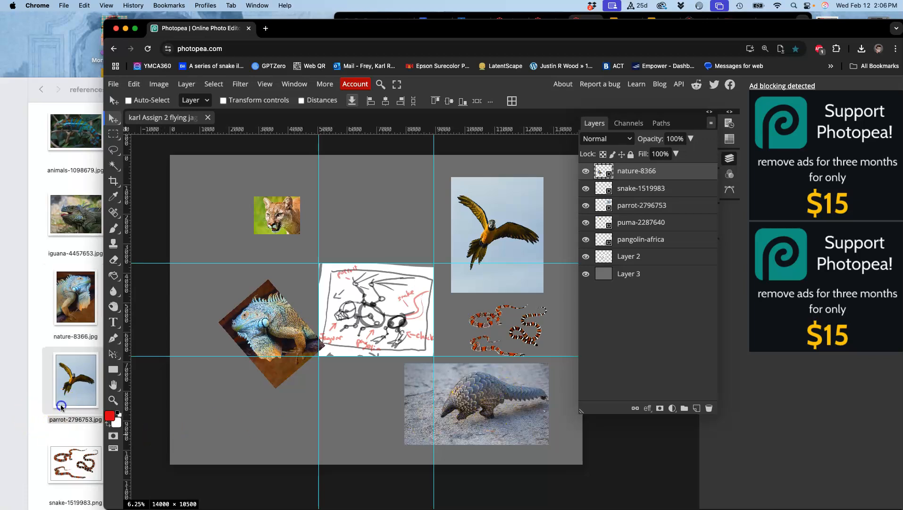